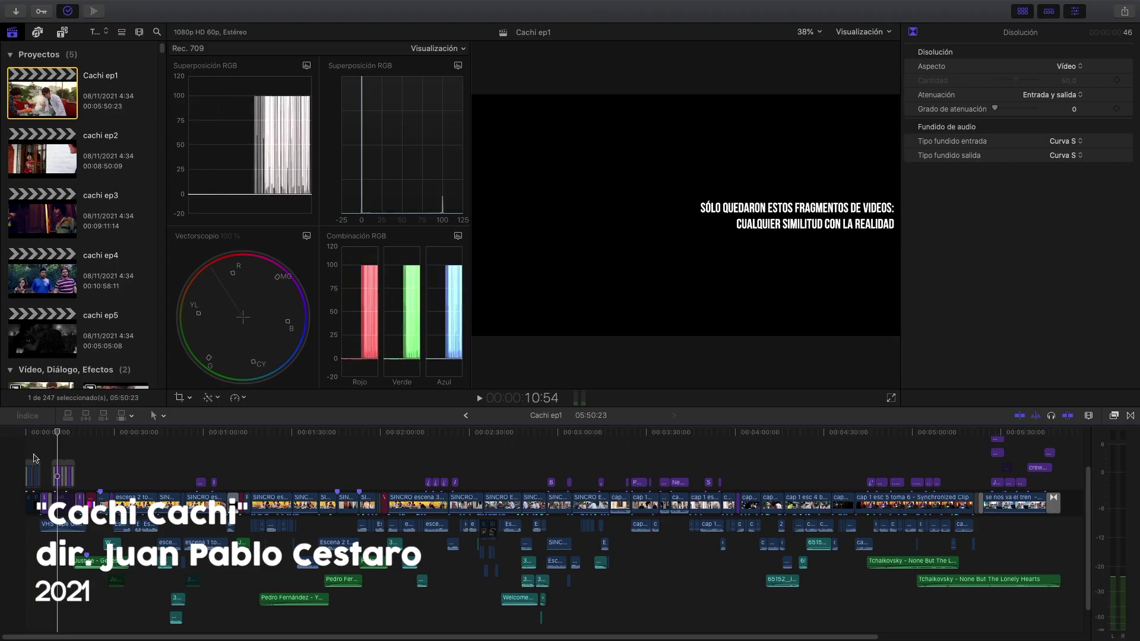
- Play the episode from the start, then stop and return the playhead to the beginning
{"action": "key", "text": "Home"}
{"action": "key", "text": "space"}
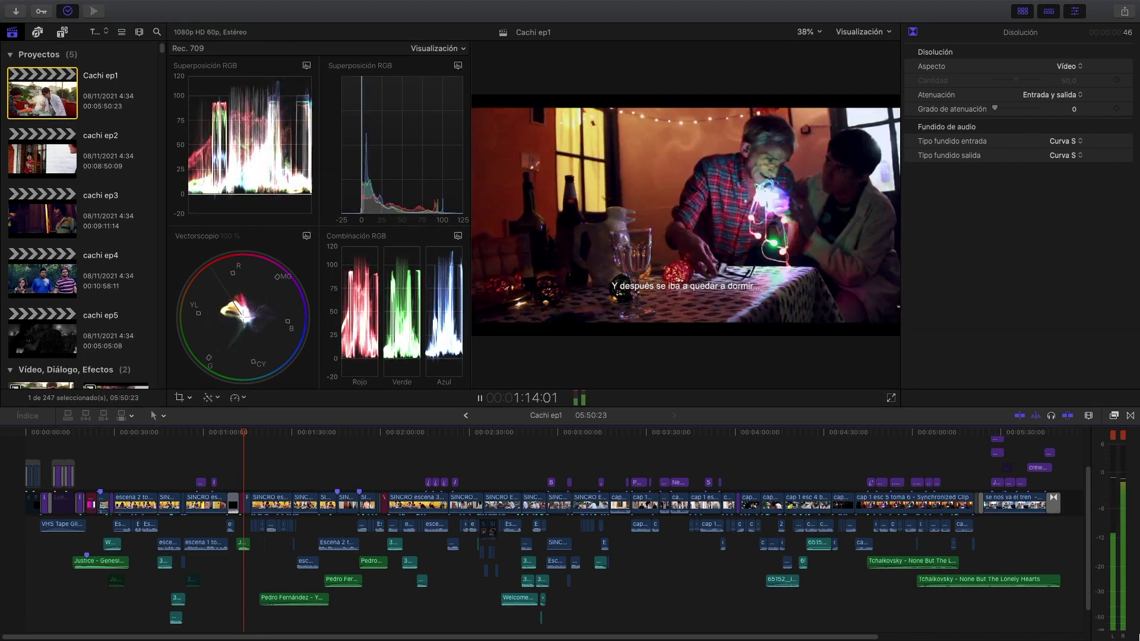
{"action": "key", "text": "space"}
{"action": "key", "text": "Home"}
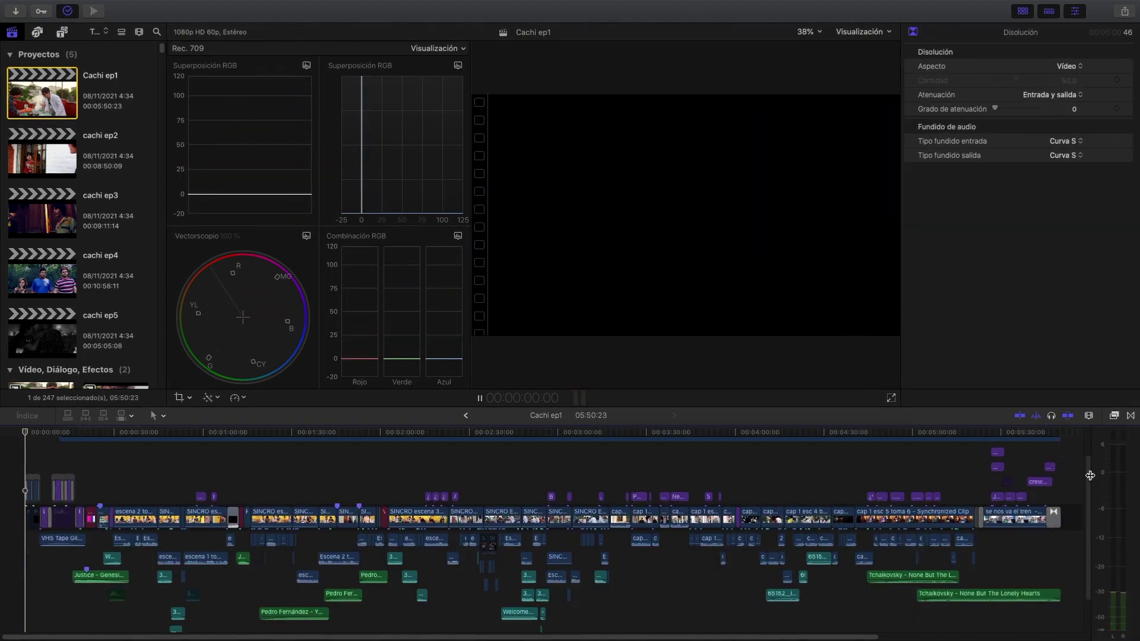
- Select the escena 2 toma 2 clip and show its video effects in the Video inspector
{"action": "left_click", "coordinate": [1090, 416]}
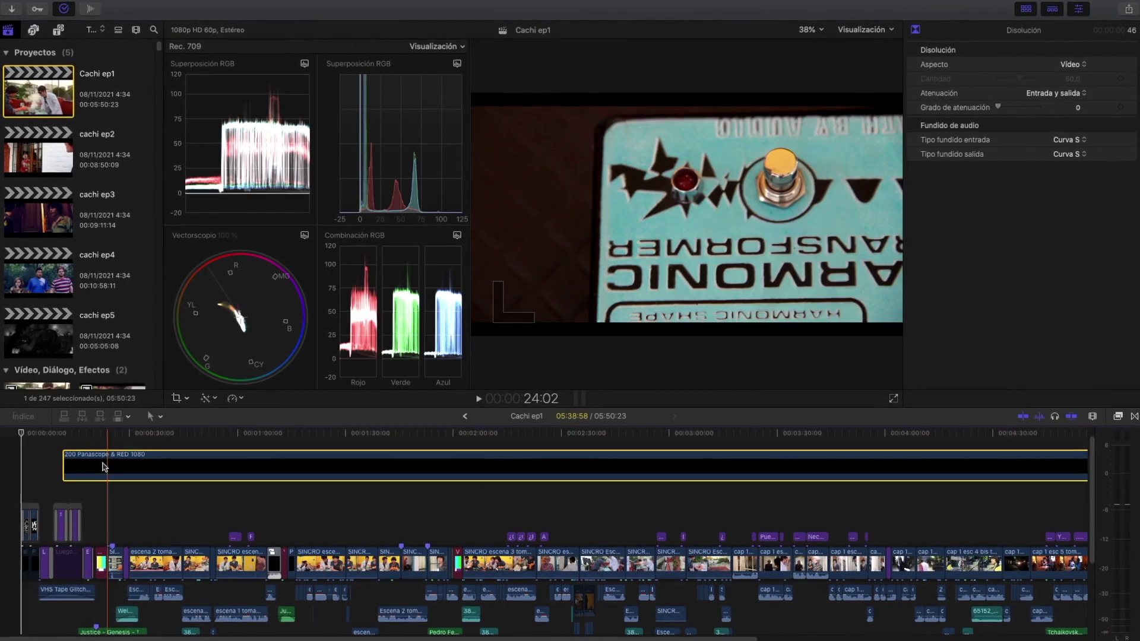
{"action": "left_click", "coordinate": [95, 452]}
{"action": "left_click", "coordinate": [113, 433]}
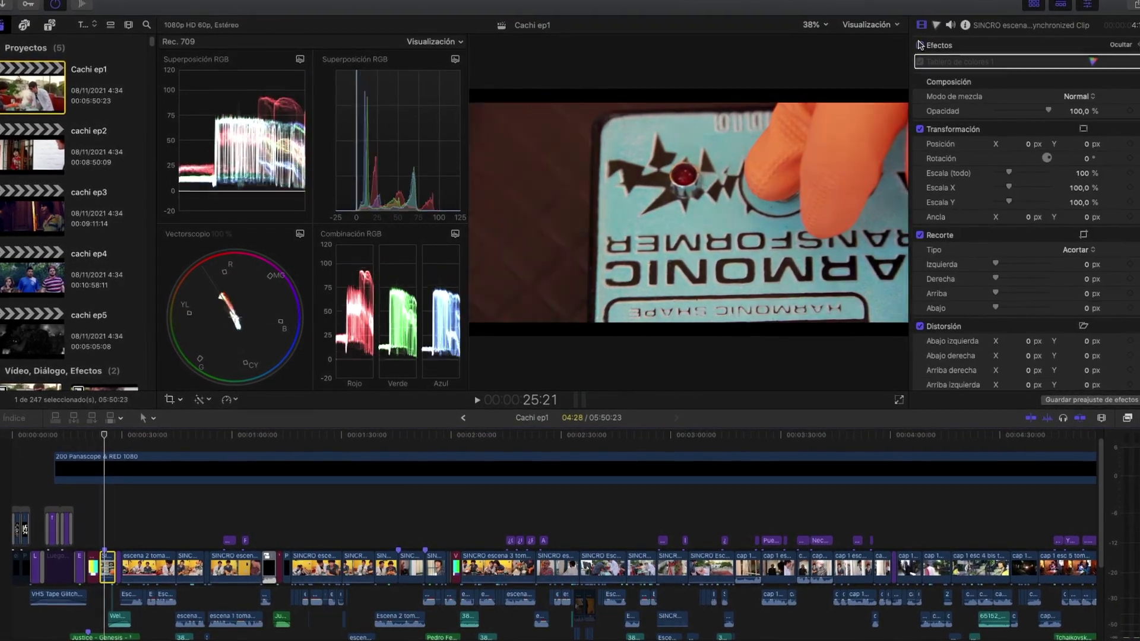
{"action": "left_click", "coordinate": [160, 433]}
{"action": "key", "text": "super+4"}
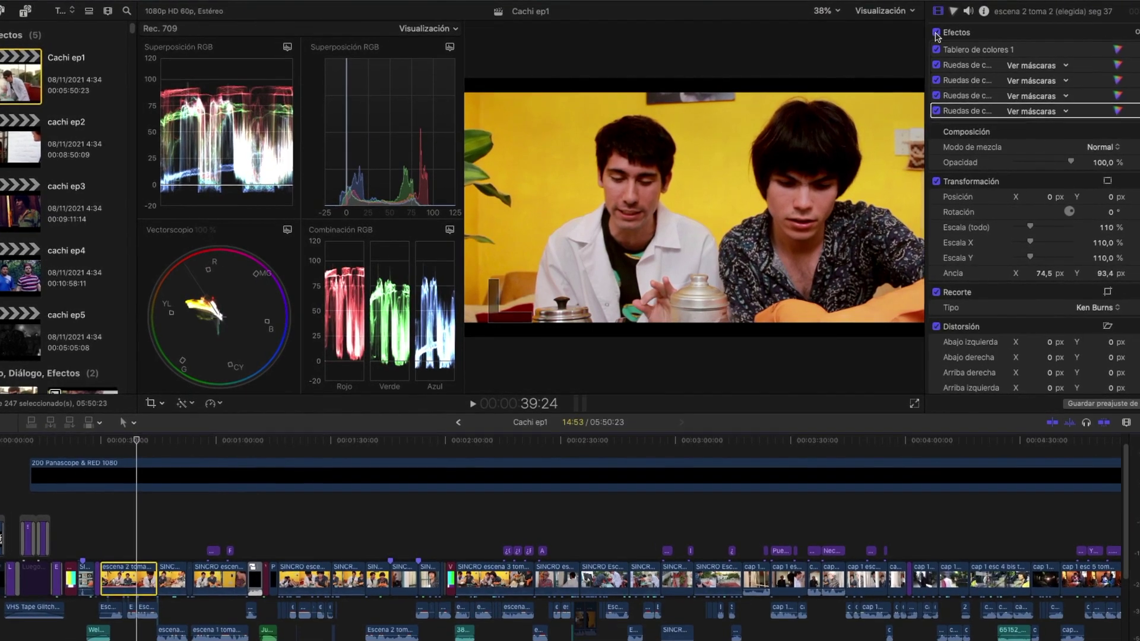
- Pick the first colour-wheel correction, preview its mask and reveal its colour mask settings
{"action": "left_click", "coordinate": [1006, 48]}
{"action": "left_click", "coordinate": [980, 26]}
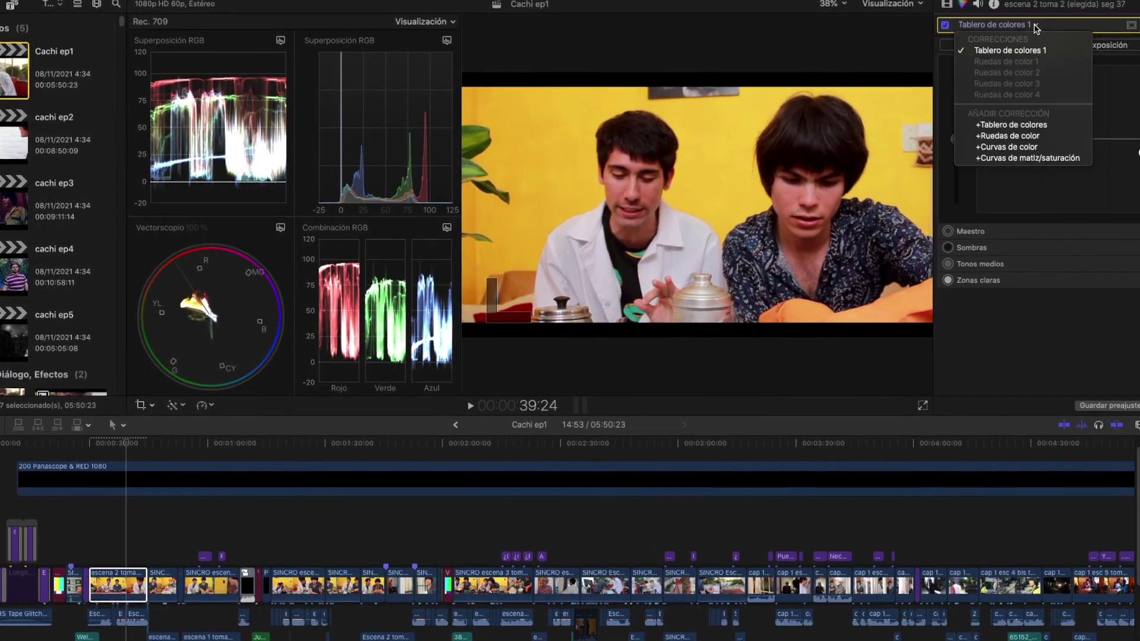
{"action": "left_click", "coordinate": [1003, 132]}
{"action": "key", "text": "super+4"}
{"action": "left_click", "coordinate": [1062, 52]}
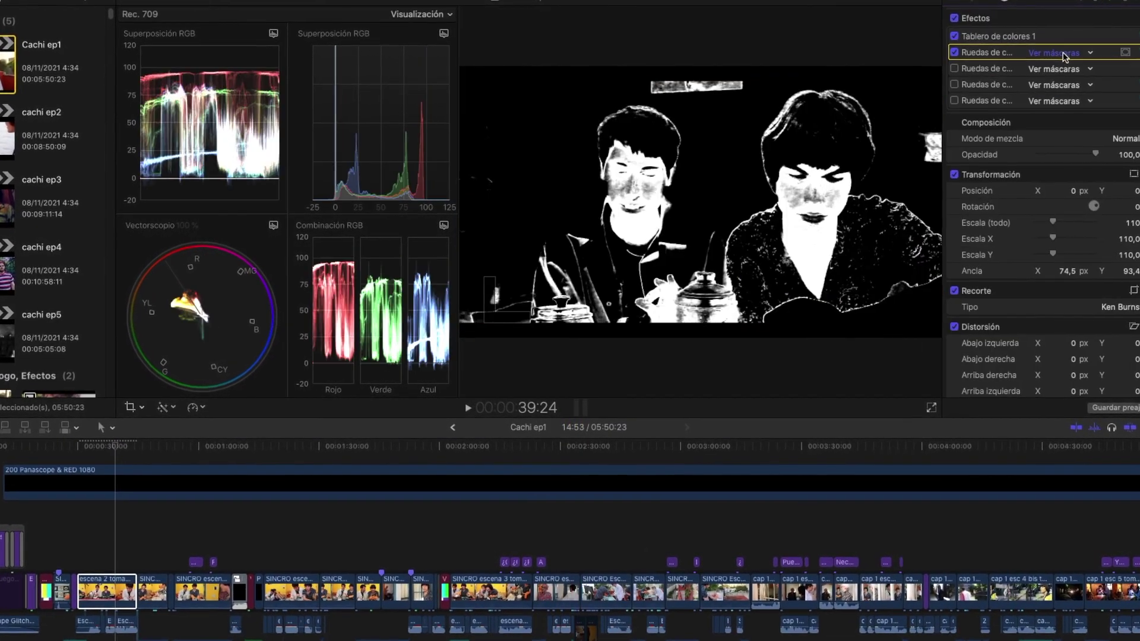
{"action": "left_click", "coordinate": [1050, 66]}
- Enable the second, third and fourth colour-wheel corrections, showing the third's ellipse shape mask
{"action": "left_click", "coordinate": [1060, 114]}
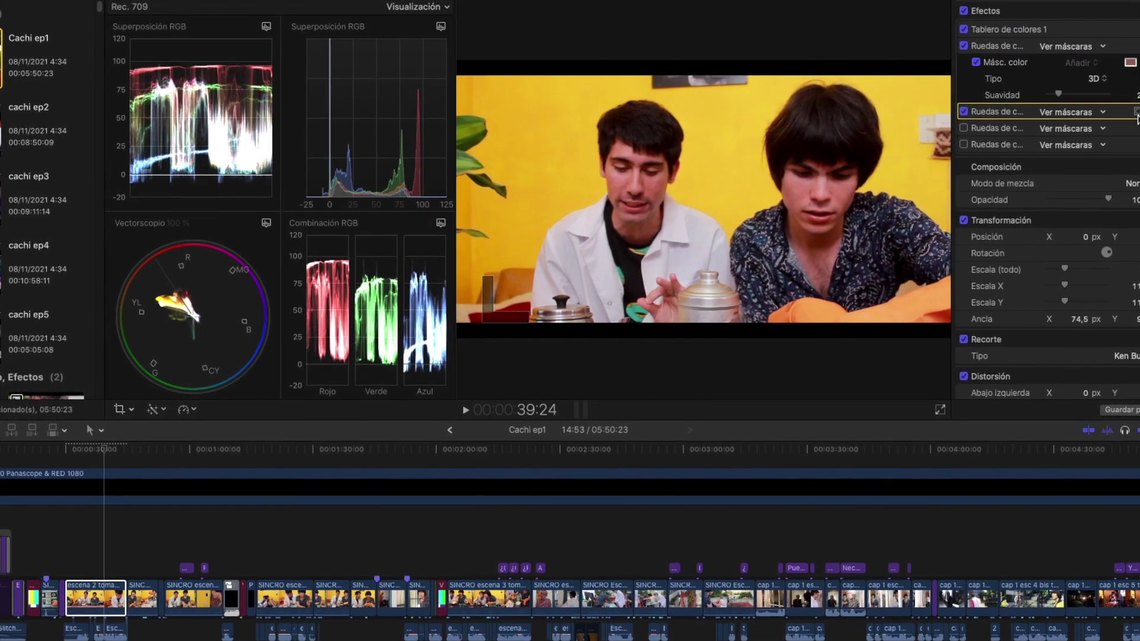
{"action": "left_click", "coordinate": [1063, 128]}
{"action": "left_click", "coordinate": [1069, 178]}
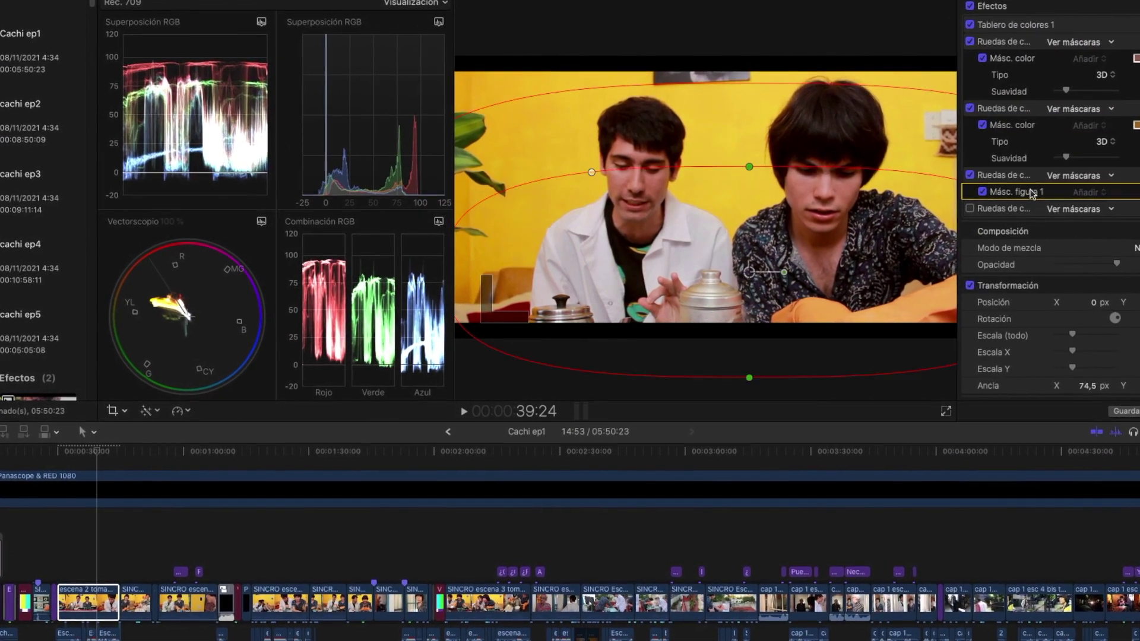
{"action": "left_click", "coordinate": [1075, 208]}
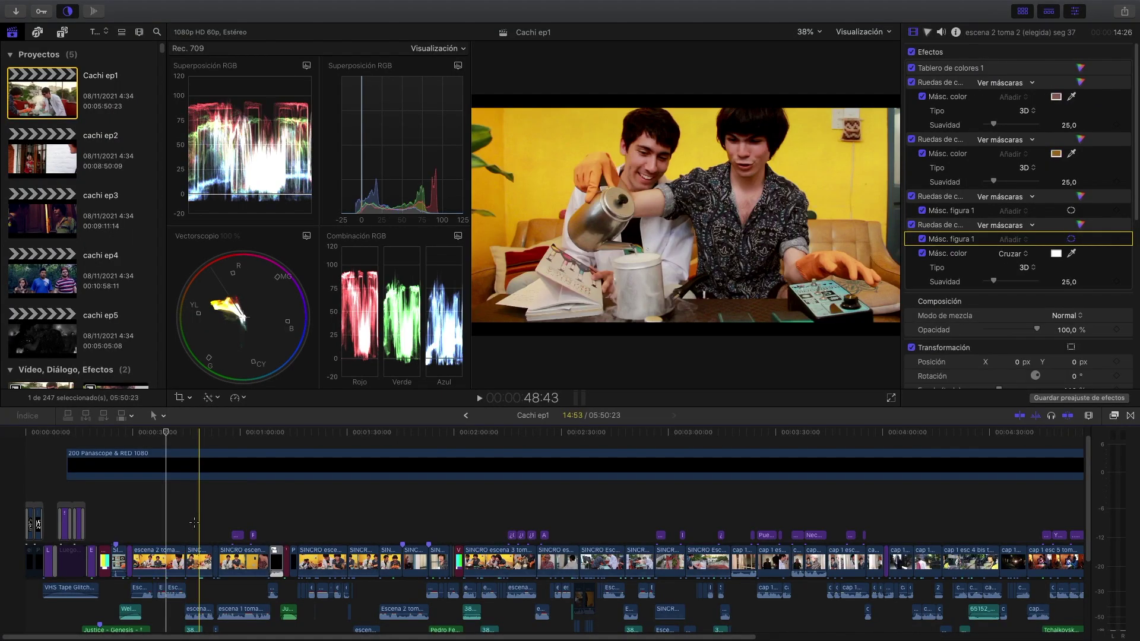
- On the SINCRO escena 3 clip, toggle the effects and enable the third and fourth colour-wheel corrections
{"action": "left_click", "coordinate": [257, 561]}
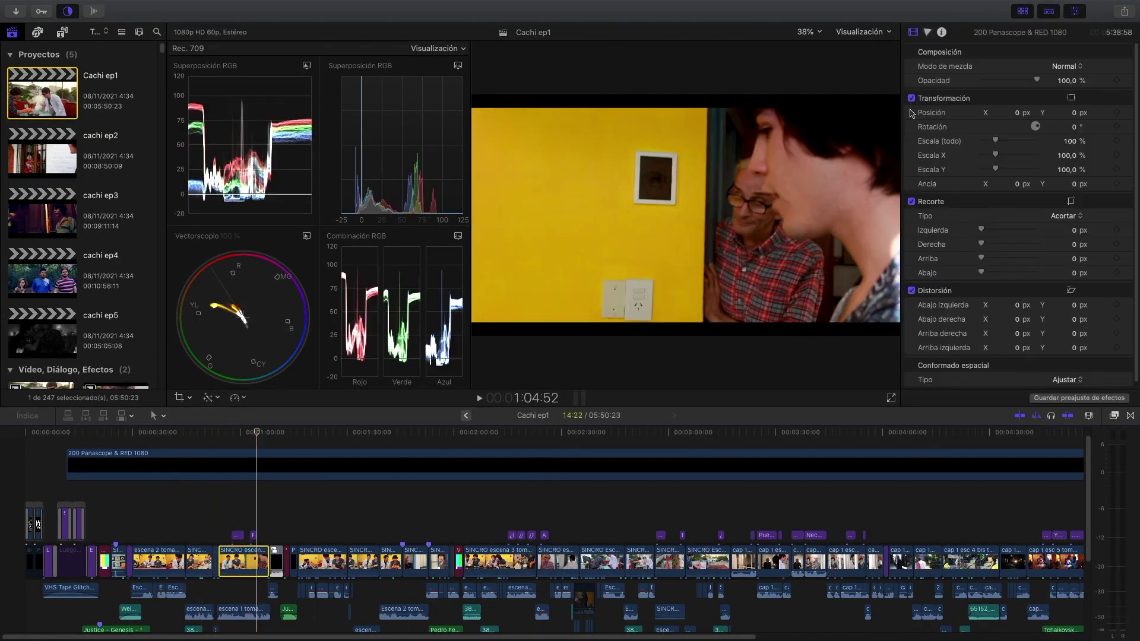
{"action": "left_click", "coordinate": [411, 561]}
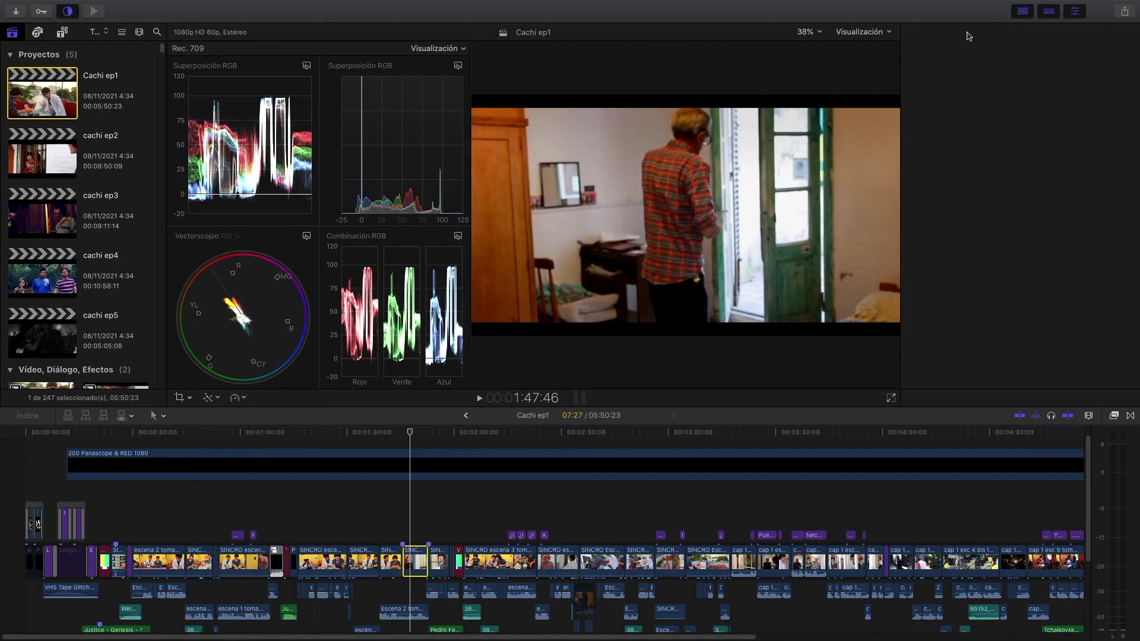
{"action": "left_click", "coordinate": [511, 561]}
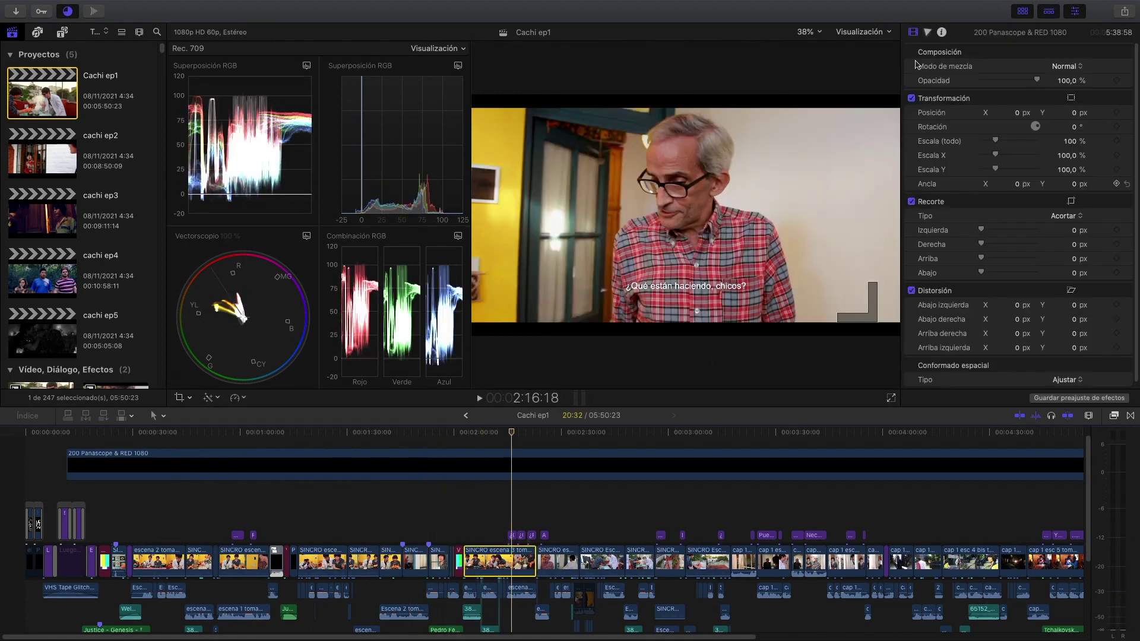
{"action": "left_click", "coordinate": [911, 52]}
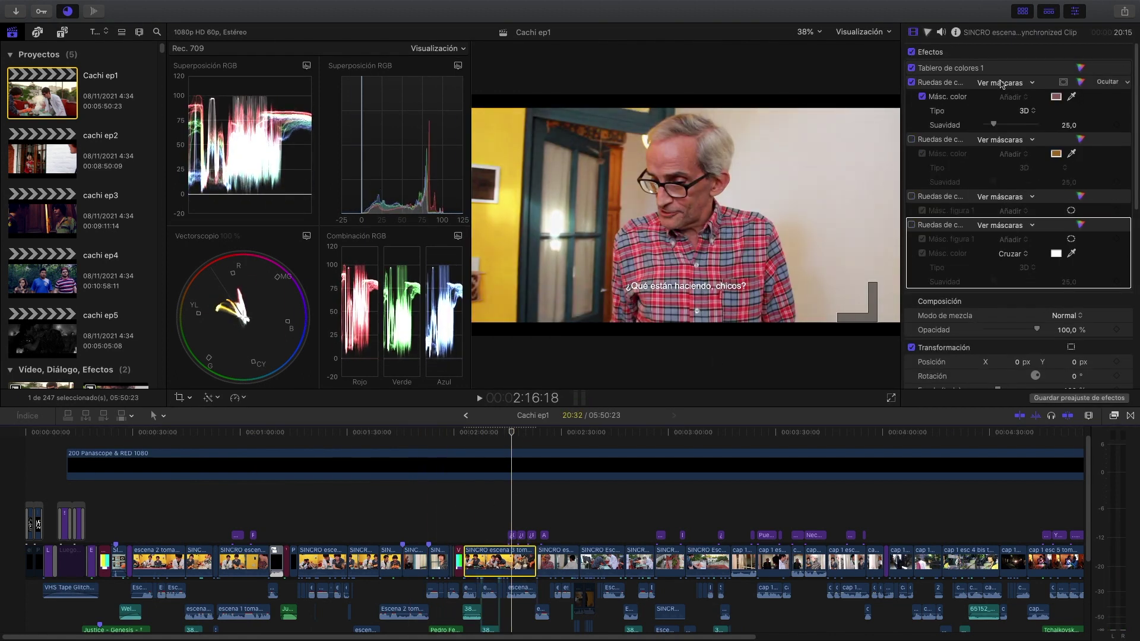
{"action": "left_click", "coordinate": [912, 197]}
{"action": "left_click", "coordinate": [912, 225]}
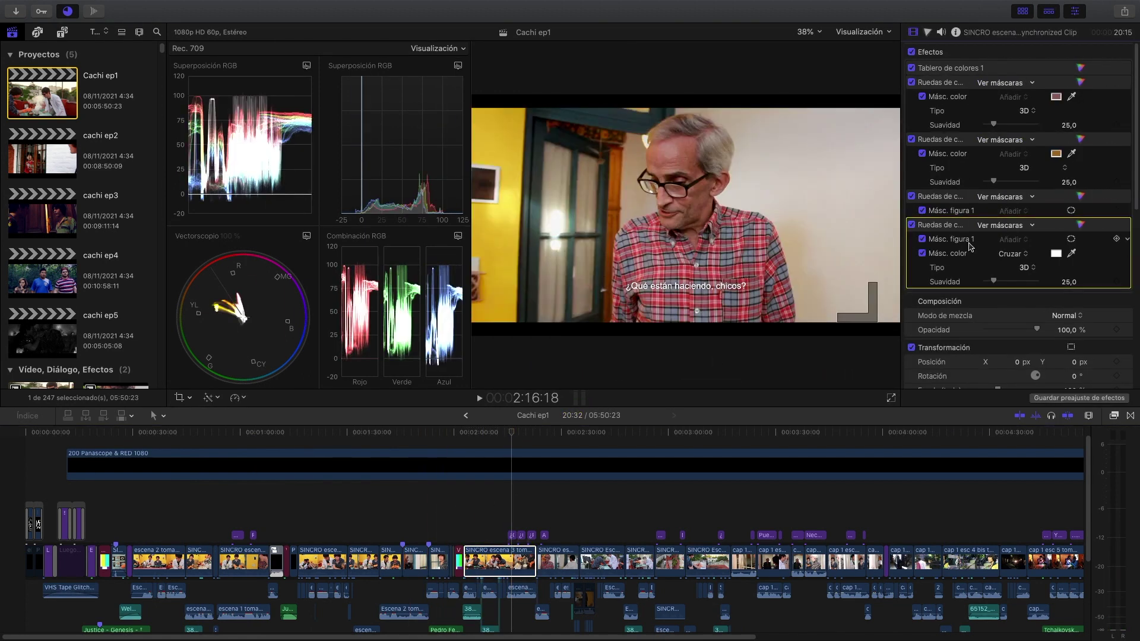
{"action": "left_click", "coordinate": [615, 561]}
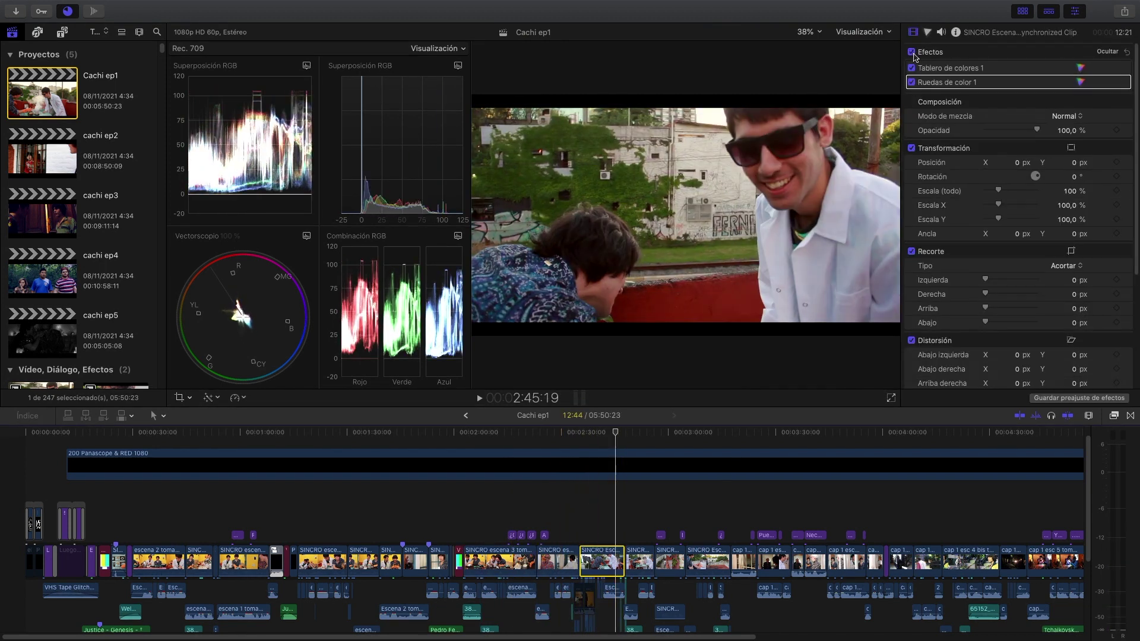
- Check a SINCRO clip's colour board, then toggle an effect on a later SINCRO clip
{"action": "left_click", "coordinate": [927, 32]}
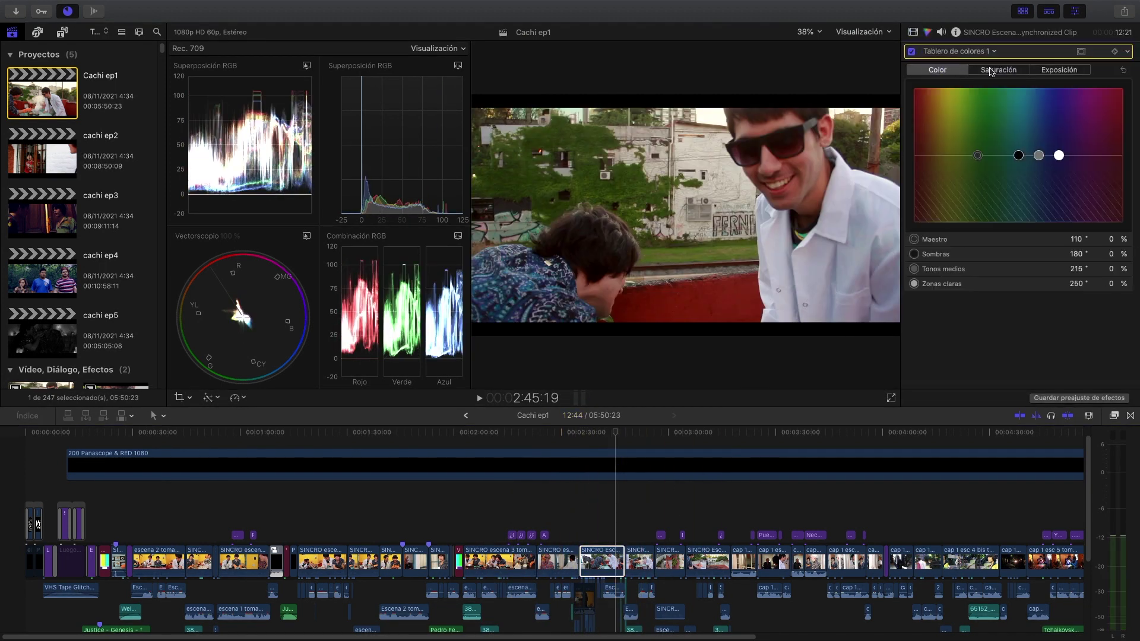
{"action": "left_click", "coordinate": [913, 32]}
{"action": "left_click", "coordinate": [679, 561]}
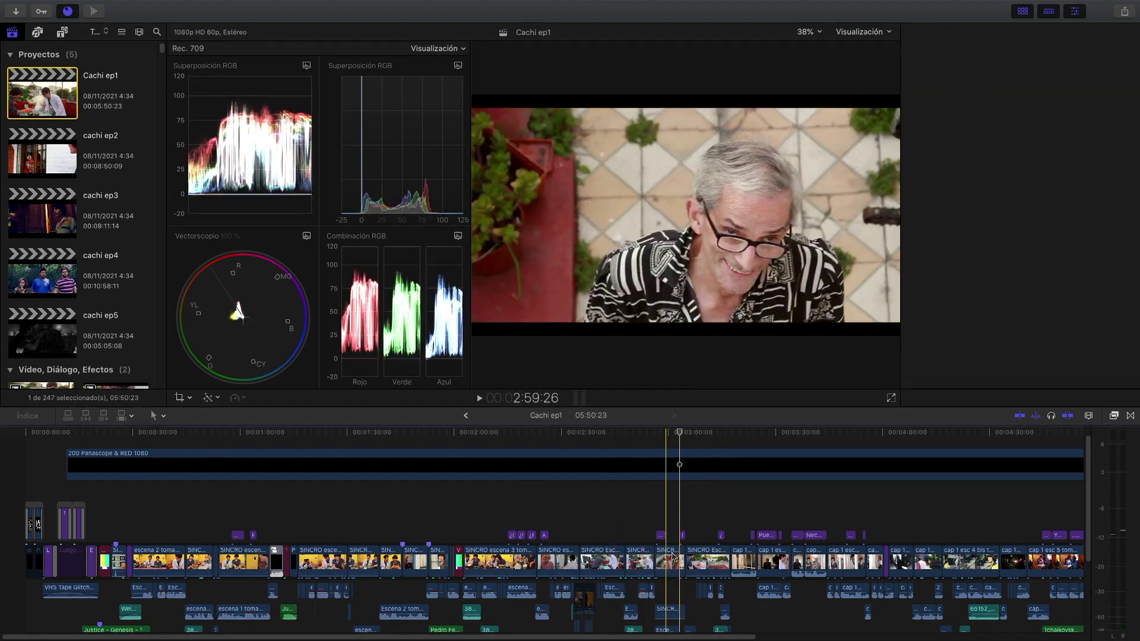
{"action": "left_click", "coordinate": [912, 251]}
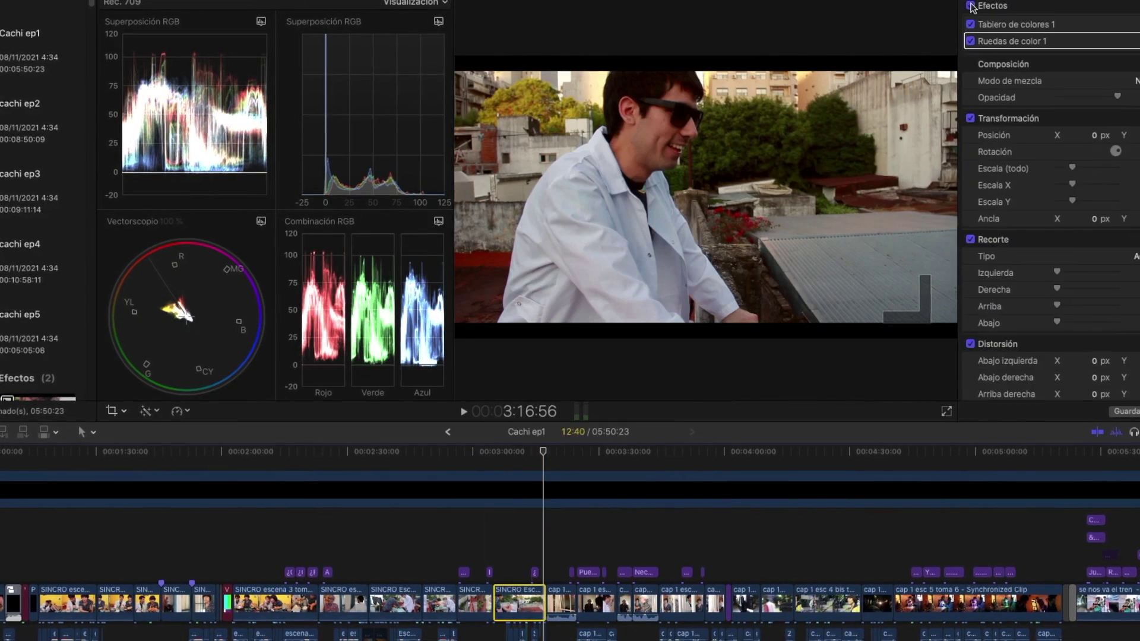
- Switch off the masked third colour-wheel correction on the cap 1 esc 4 bis clip
{"action": "left_click", "coordinate": [590, 598]}
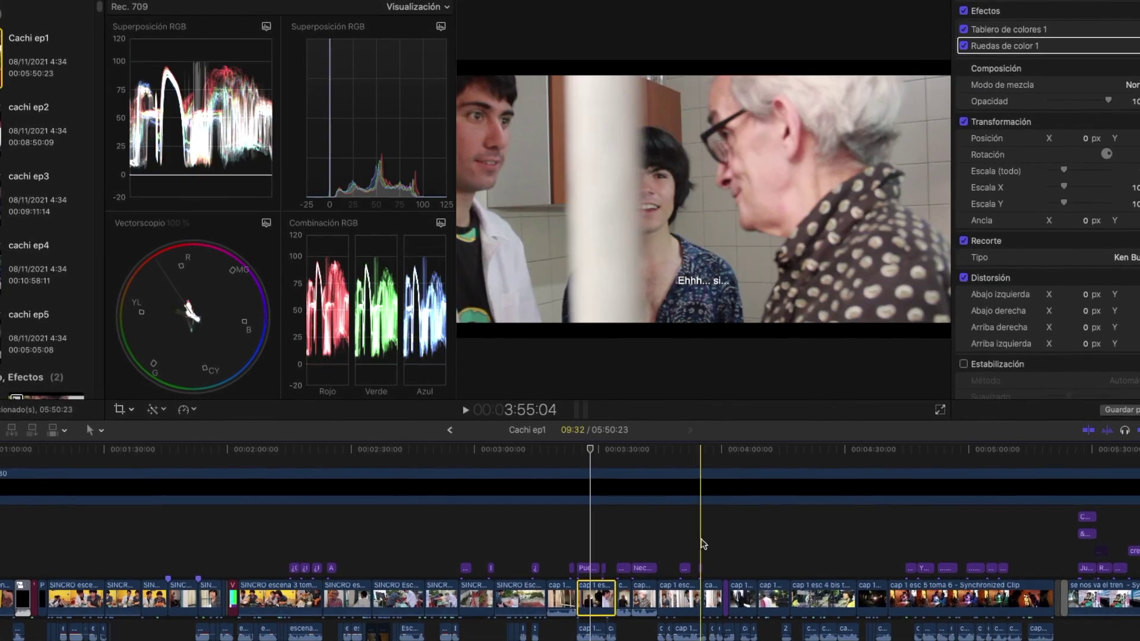
{"action": "left_click", "coordinate": [742, 597]}
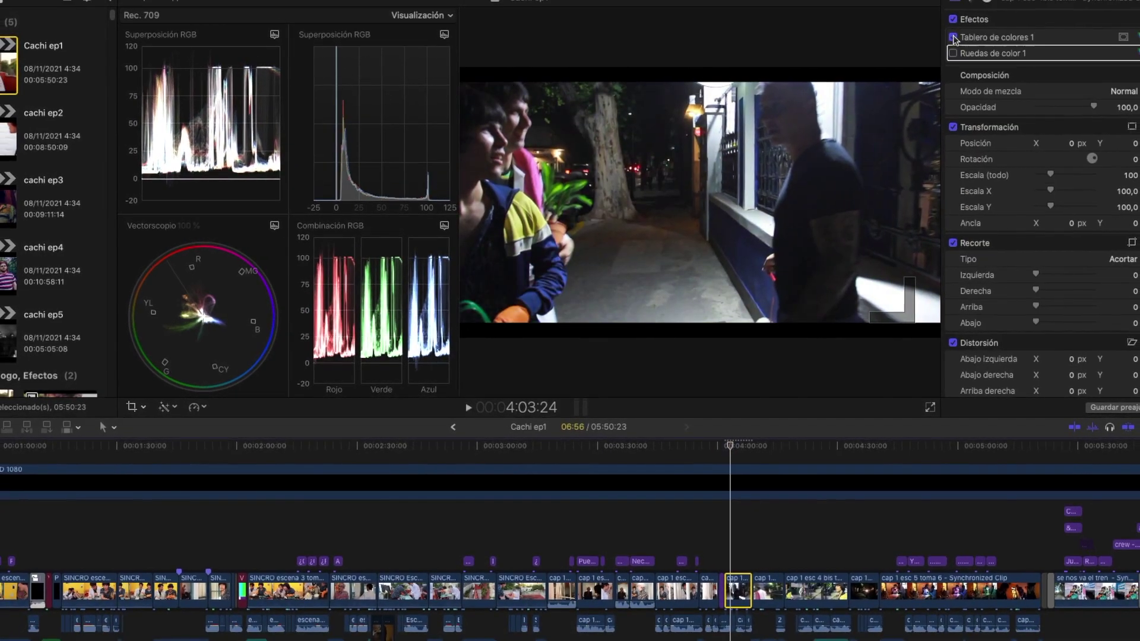
{"action": "left_click", "coordinate": [772, 591]}
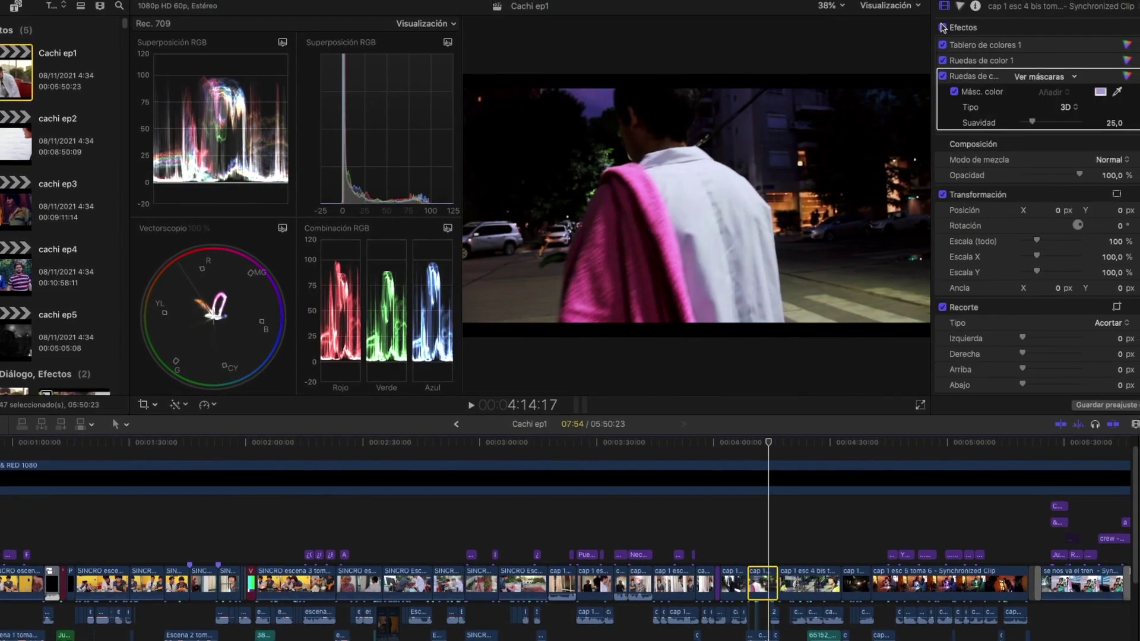
{"action": "left_click", "coordinate": [943, 76]}
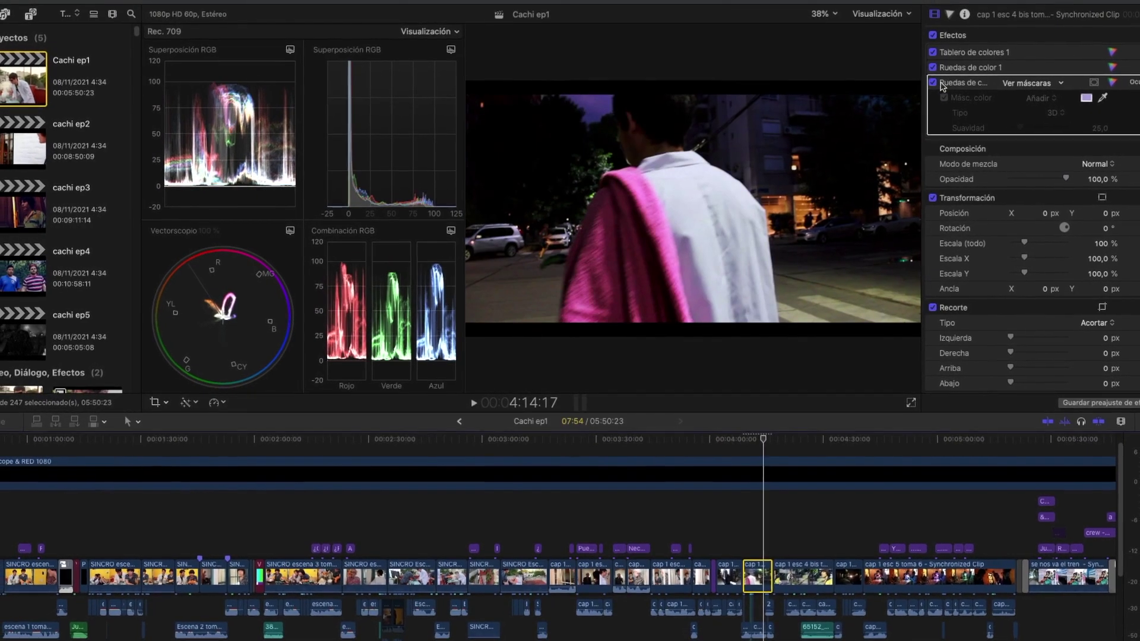
- Turn off all effects on the next cap 1 esc 4bis clip, then select the following clips
{"action": "left_click", "coordinate": [848, 577]}
{"action": "left_click", "coordinate": [933, 35]}
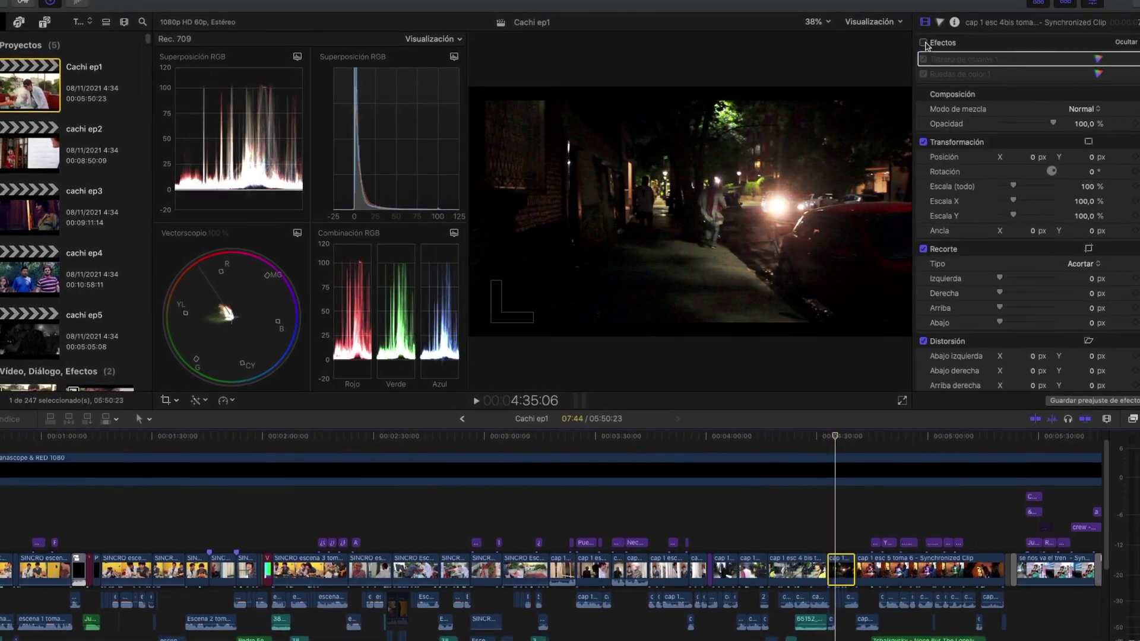
{"action": "left_click", "coordinate": [956, 570]}
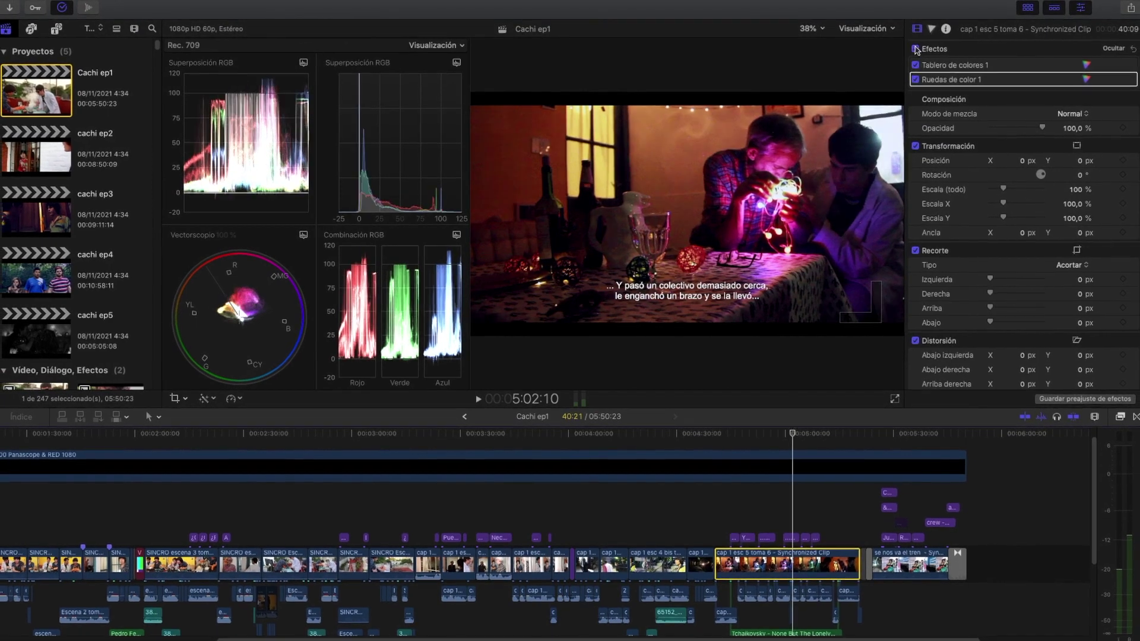
{"action": "left_click", "coordinate": [897, 564]}
- Open cachi ep2 from the Proyectos list, loading its 08:50:09 timeline
{"action": "left_click", "coordinate": [968, 67]}
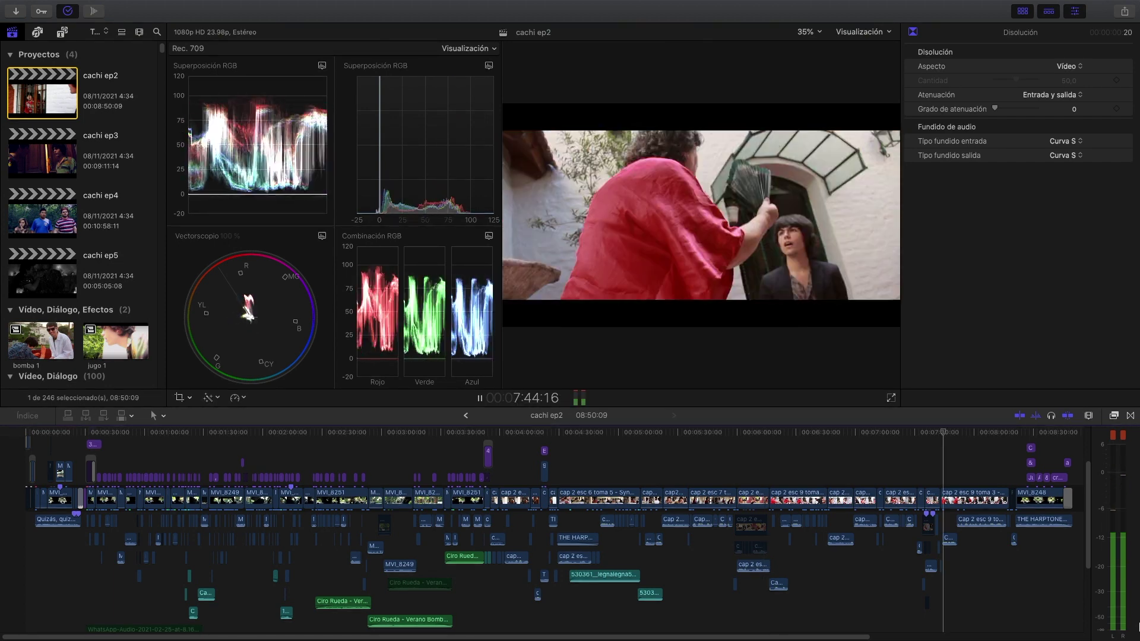
- Zoom in on the opening clips and enable MVI_8246's effects, making it black-and-white
{"action": "key", "text": "space"}
{"action": "key", "text": "Home"}
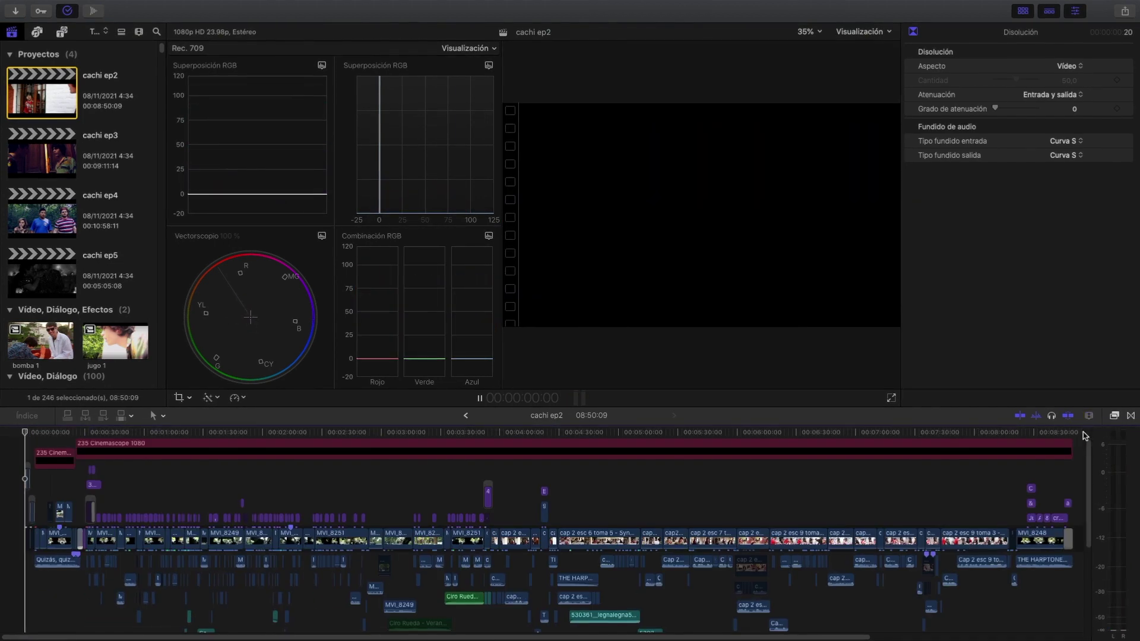
{"action": "left_click", "coordinate": [1091, 416]}
{"action": "left_click_drag", "start_coordinate": [1033, 442], "coordinate": [1083, 446]}
{"action": "left_click", "coordinate": [345, 543]}
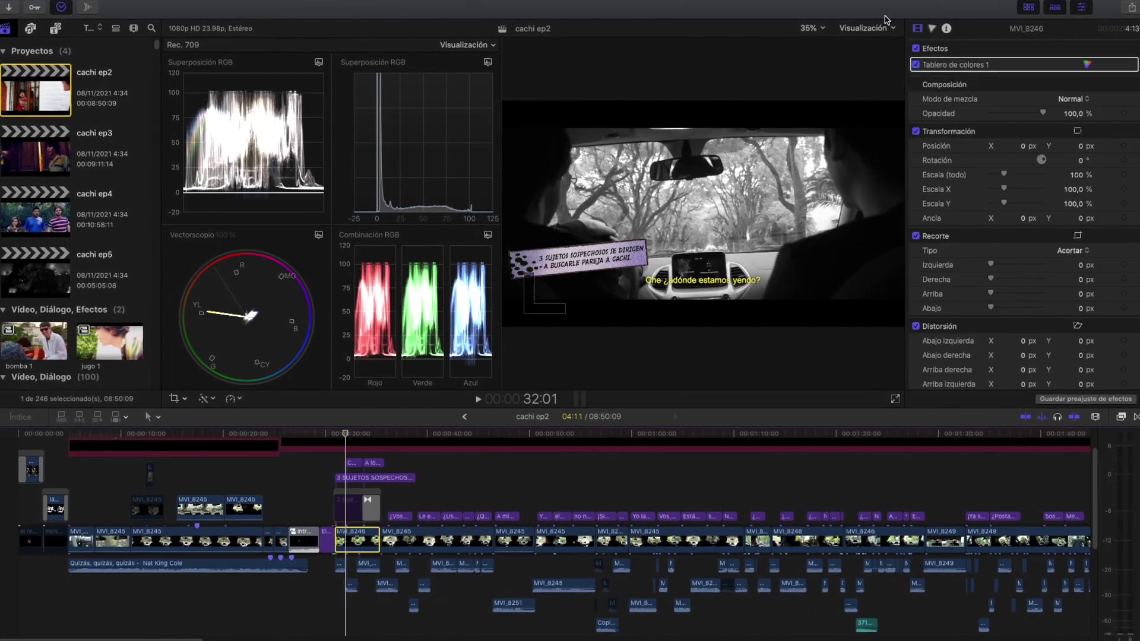
{"action": "left_click", "coordinate": [930, 37]}
- Switch the 3 SUJETOS SOSPECHOS title back on, then select MVI_8249
{"action": "left_click", "coordinate": [338, 484]}
{"action": "key", "text": "v"}
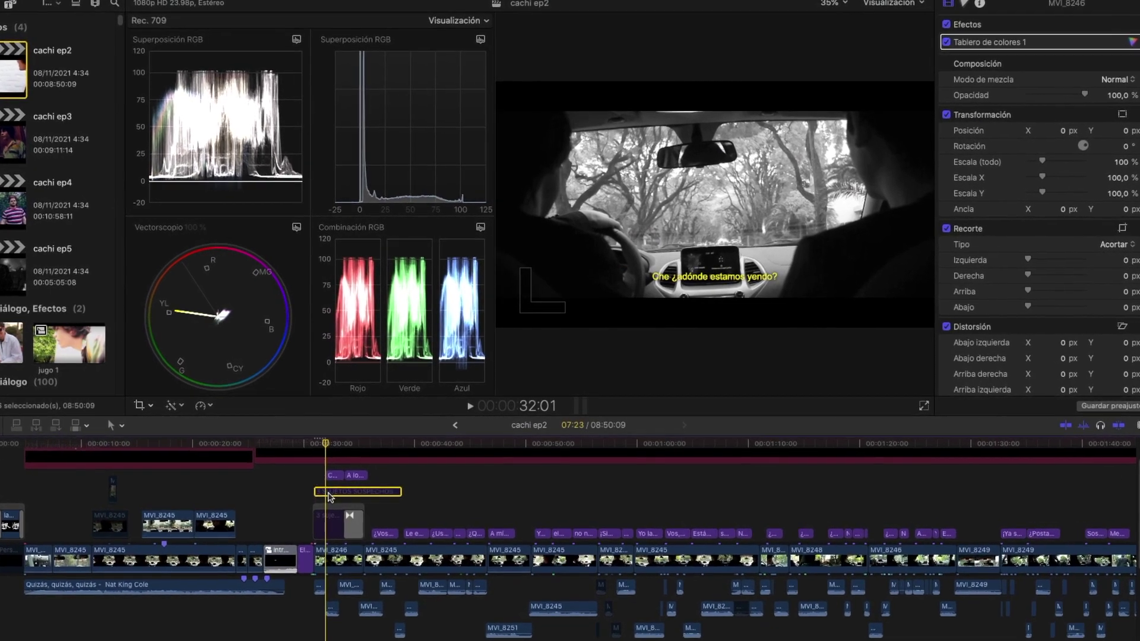
{"action": "key", "text": "v"}
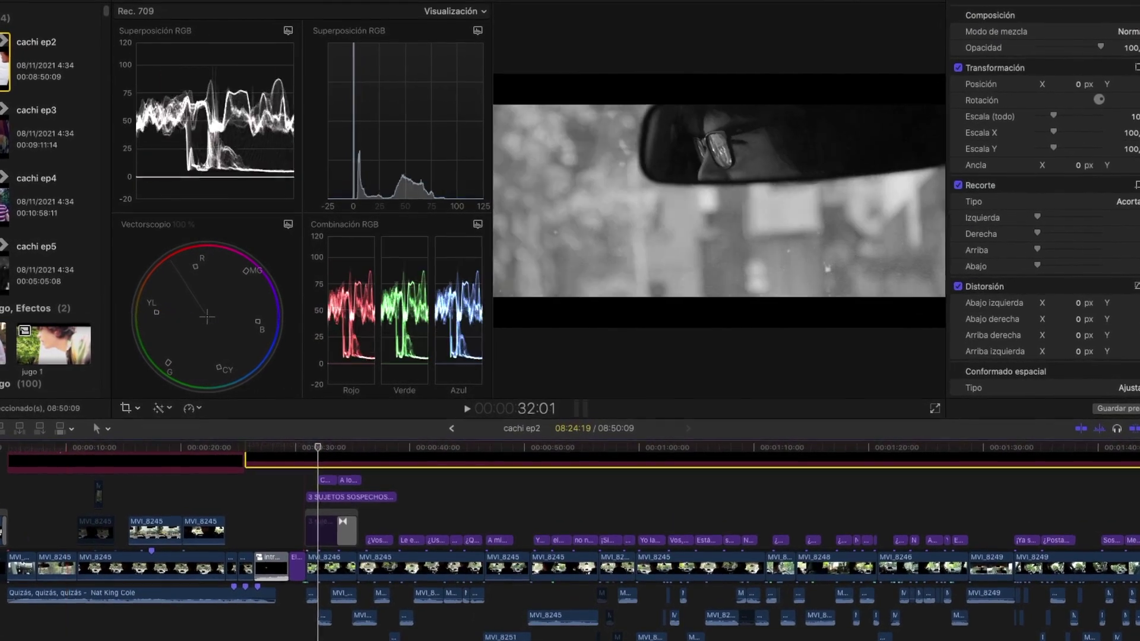
{"action": "left_click", "coordinate": [983, 564]}
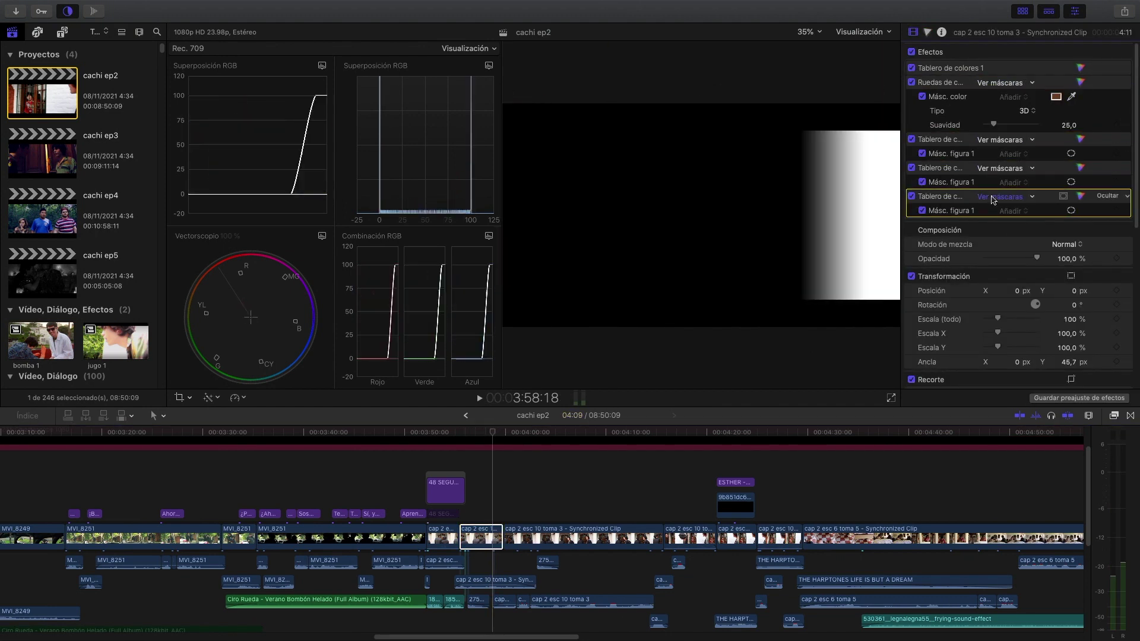
- Review the grades on cap 2 esc 6 toma 5 and cap2 esc 7 toma 3's colour wheels
{"action": "left_click", "coordinate": [695, 502]}
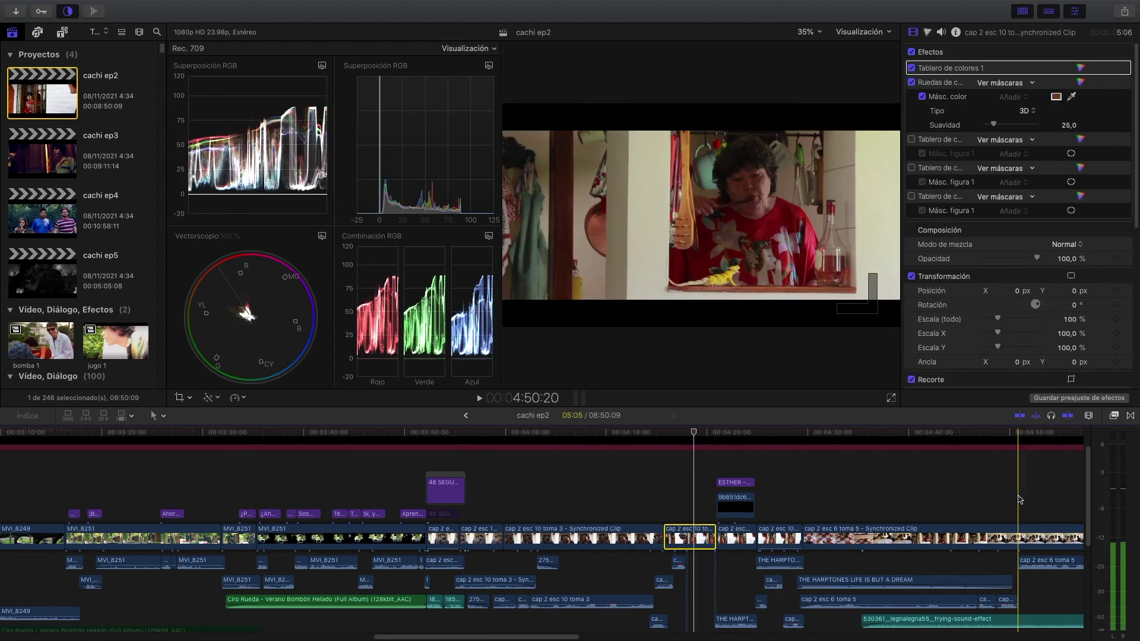
{"action": "left_click", "coordinate": [1019, 498]}
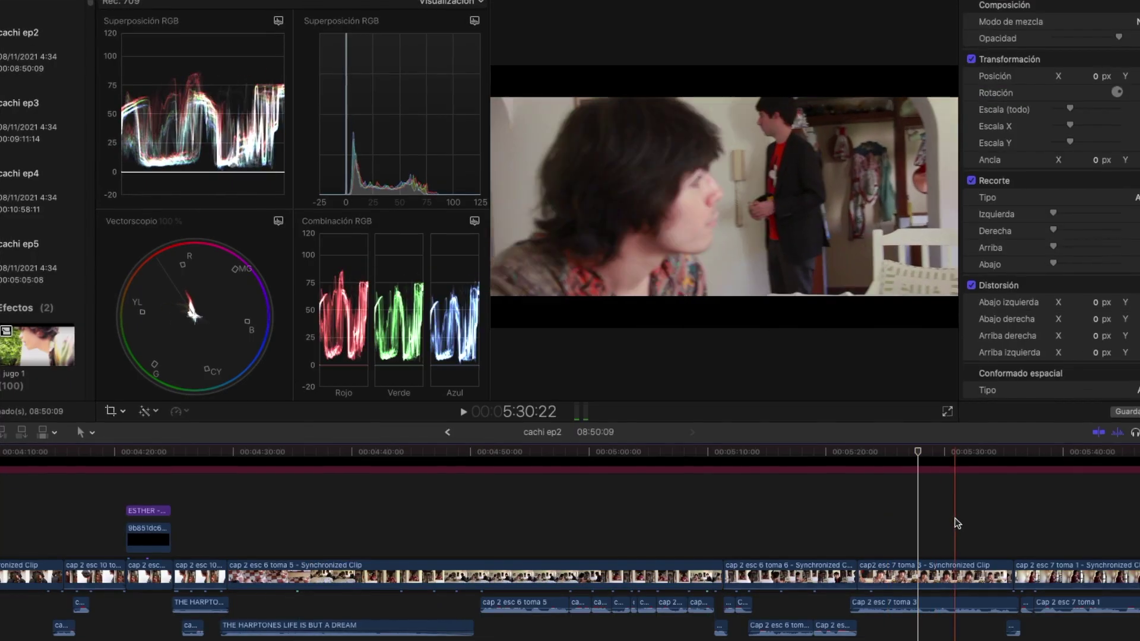
{"action": "left_click", "coordinate": [967, 531]}
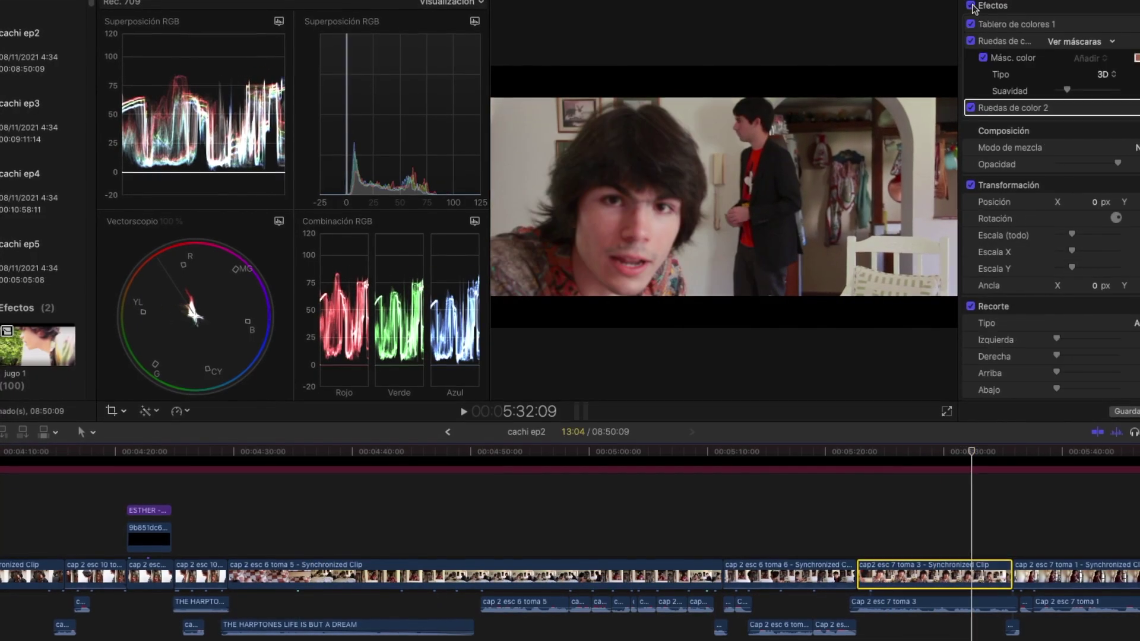
{"action": "left_click", "coordinate": [969, 46]}
{"action": "scroll", "coordinate": [774, 557], "scroll_direction": "right", "scroll_amount": 10}
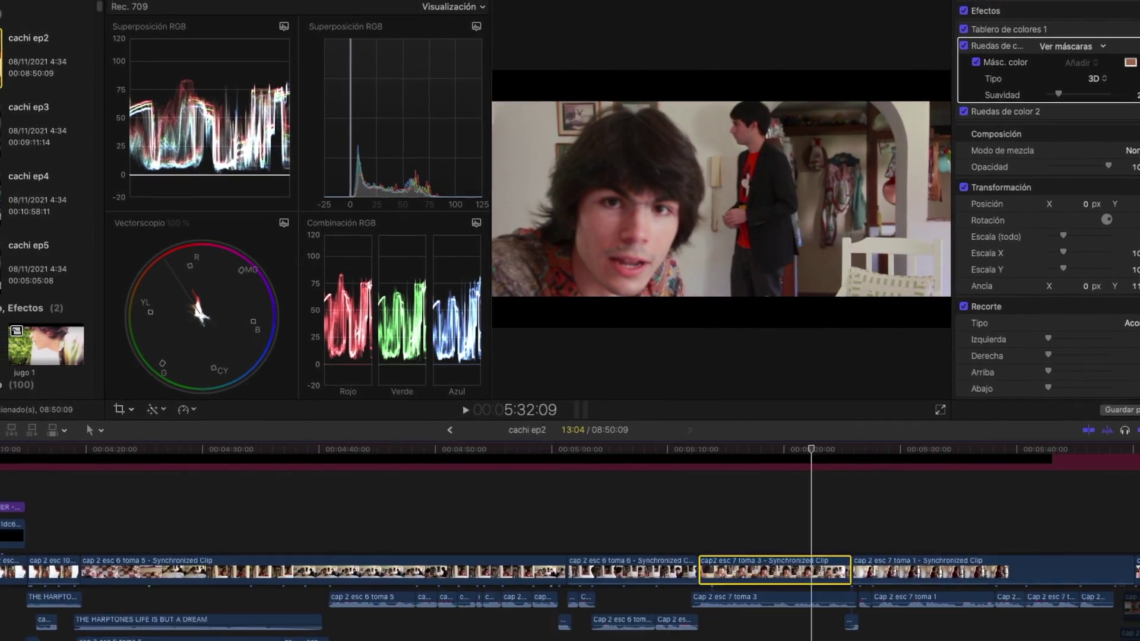
- Re-enable cap 2 esc 8 toma 2's colour corrections and switch on MVI_8248's Gaussiano blur
{"action": "left_click", "coordinate": [774, 557]}
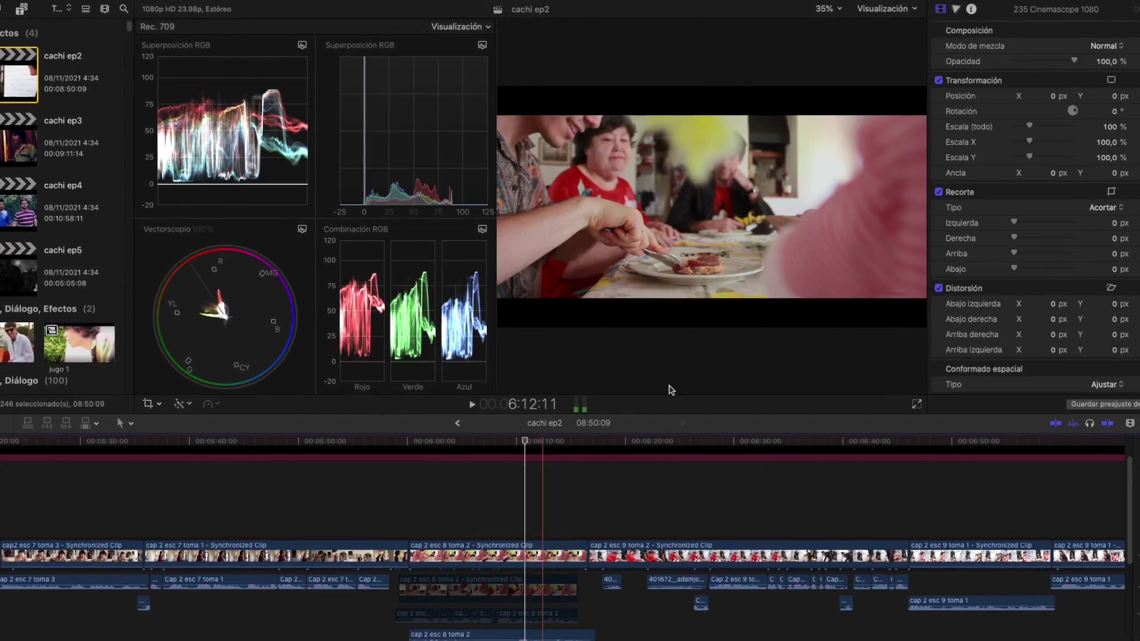
{"action": "left_click", "coordinate": [558, 554]}
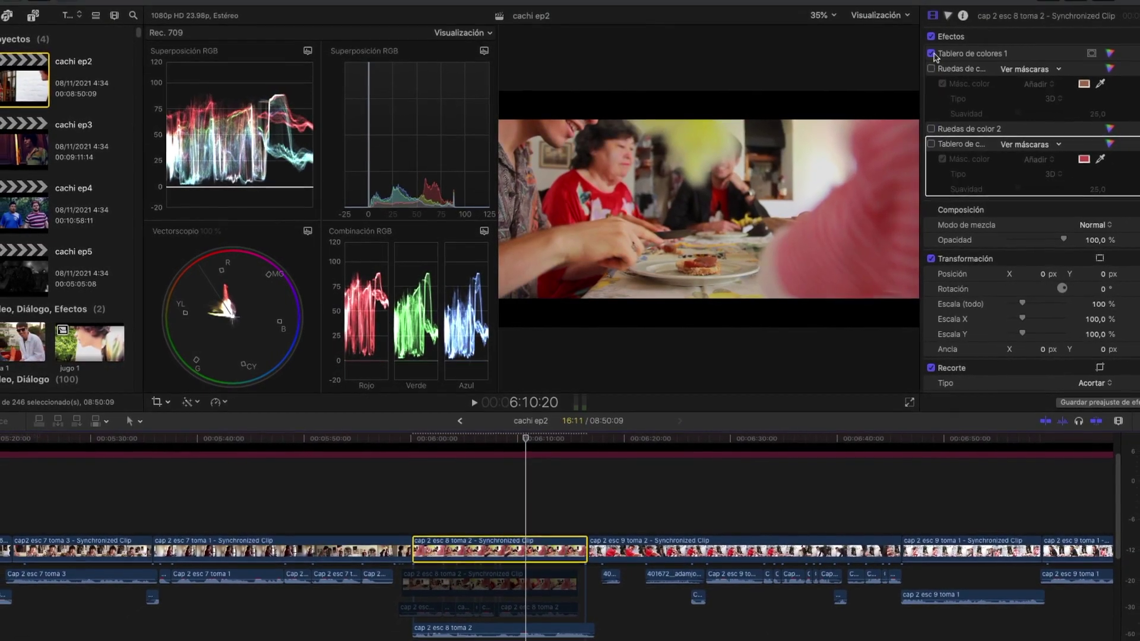
{"action": "left_click", "coordinate": [1041, 68]}
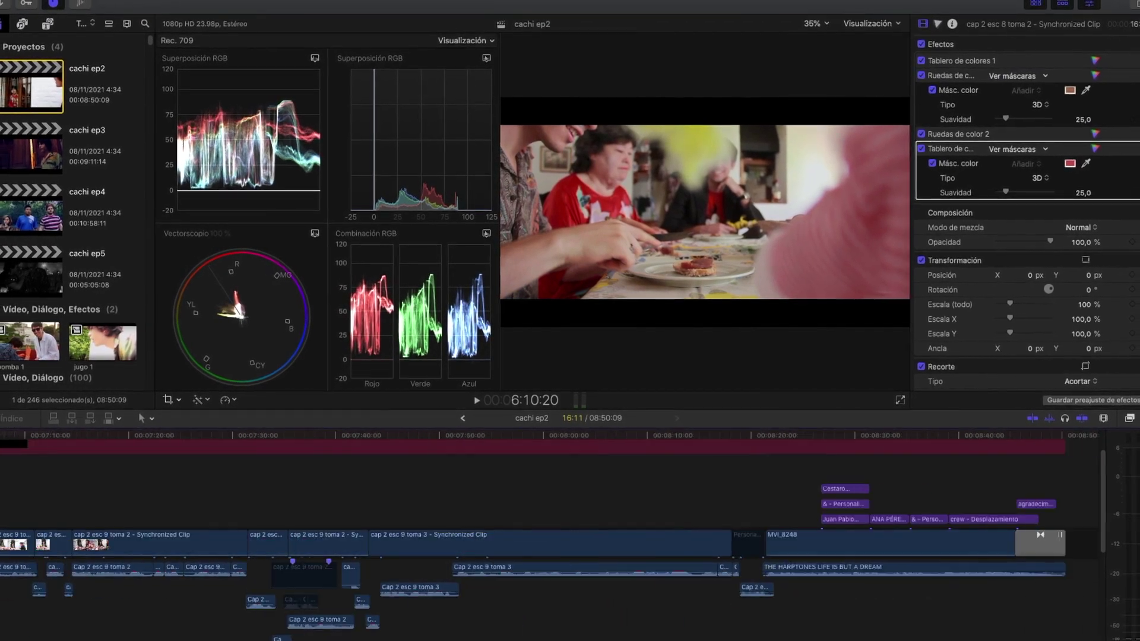
{"action": "left_click", "coordinate": [913, 68]}
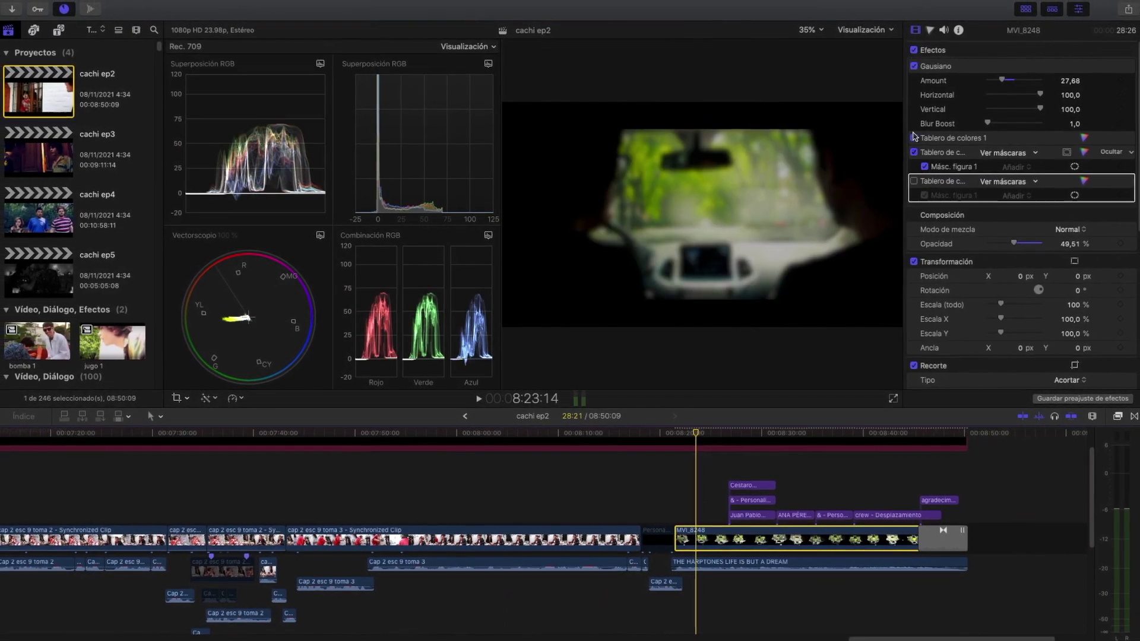
{"action": "left_click", "coordinate": [914, 67]}
{"action": "left_click", "coordinate": [913, 68]}
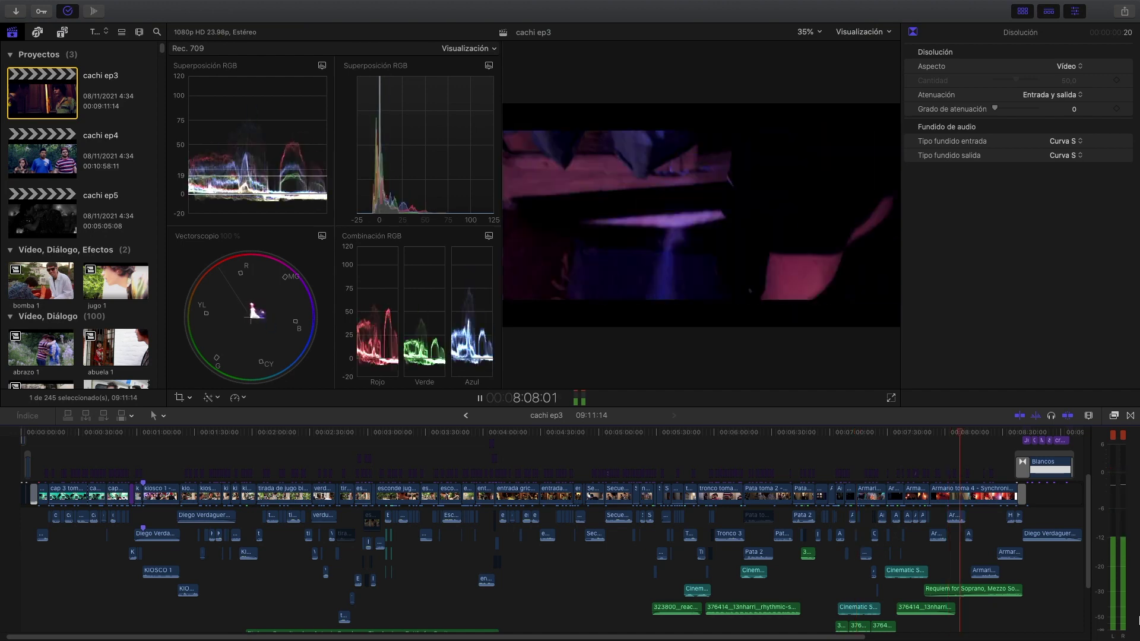
- Make the timeline clips taller and turn cap 3 toma 1 esc 9's colour effects back on
{"action": "left_click", "coordinate": [1090, 415]}
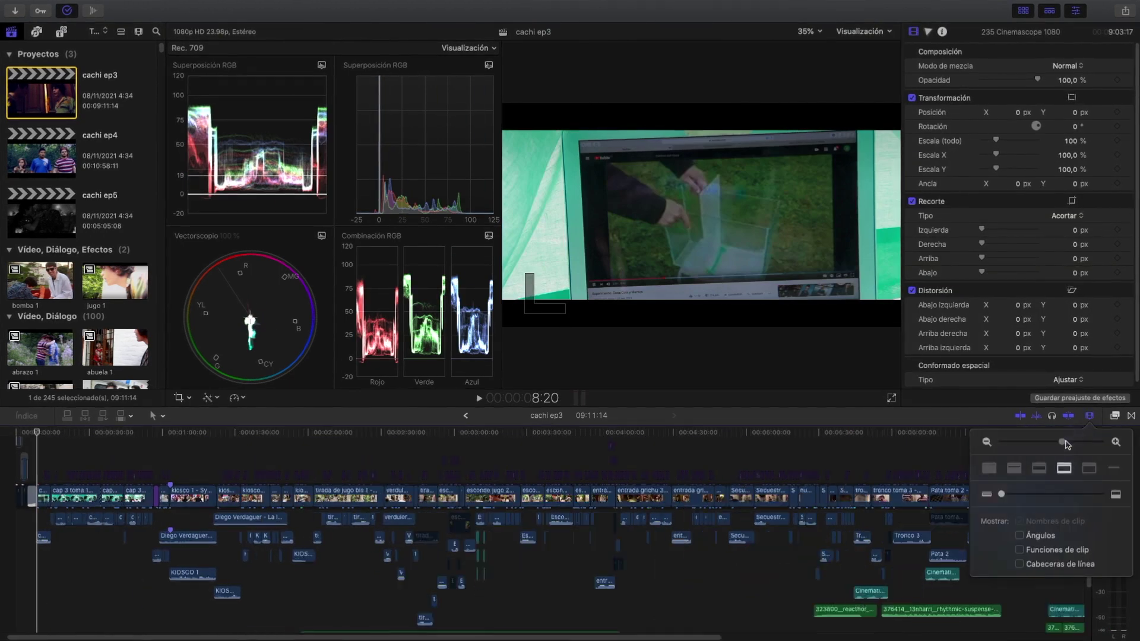
{"action": "left_click_drag", "start_coordinate": [1006, 494], "coordinate": [1019, 501]}
{"action": "left_click", "coordinate": [98, 492]}
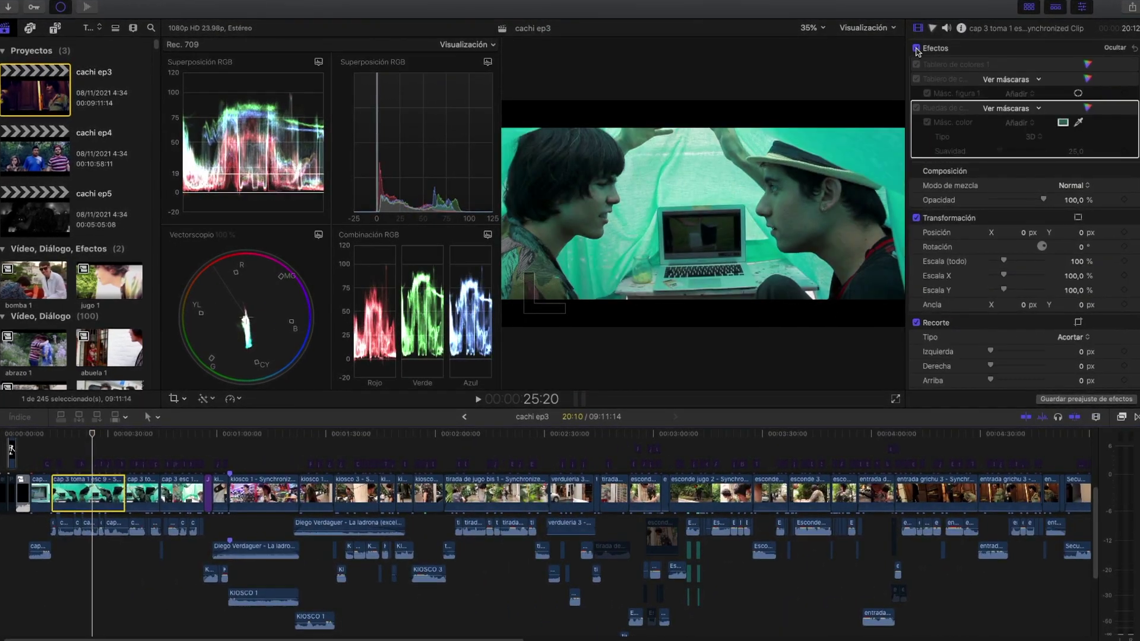
{"action": "left_click", "coordinate": [917, 77]}
{"action": "left_click", "coordinate": [918, 106]}
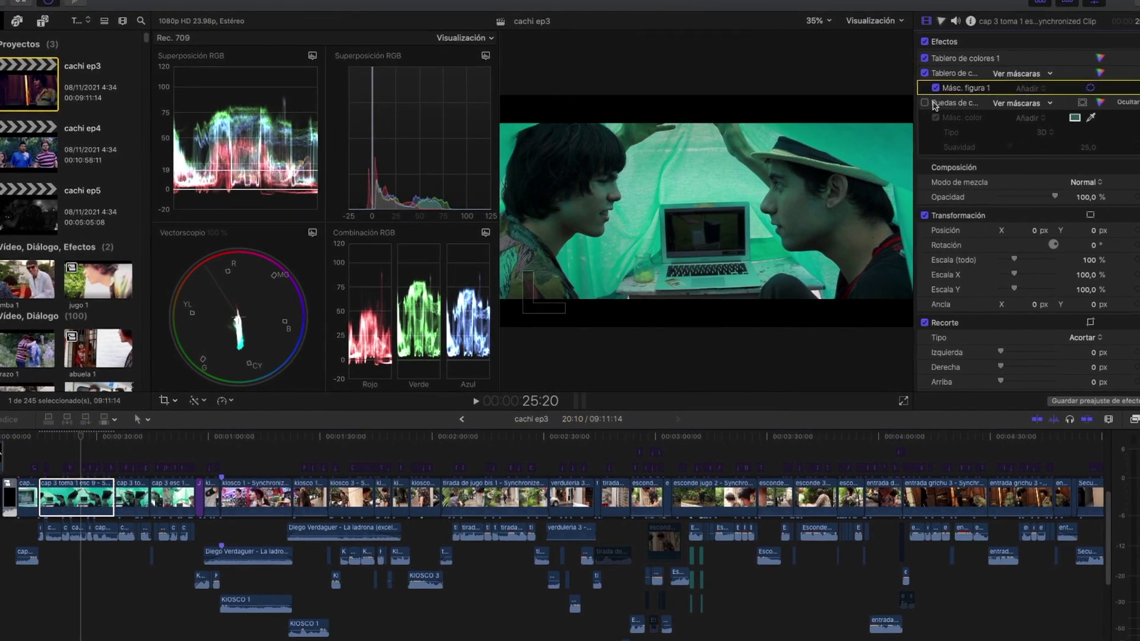
- Check the Kiosco clips and preview kiosco 3's colour board shape mask in the viewer
{"action": "left_click", "coordinate": [234, 495]}
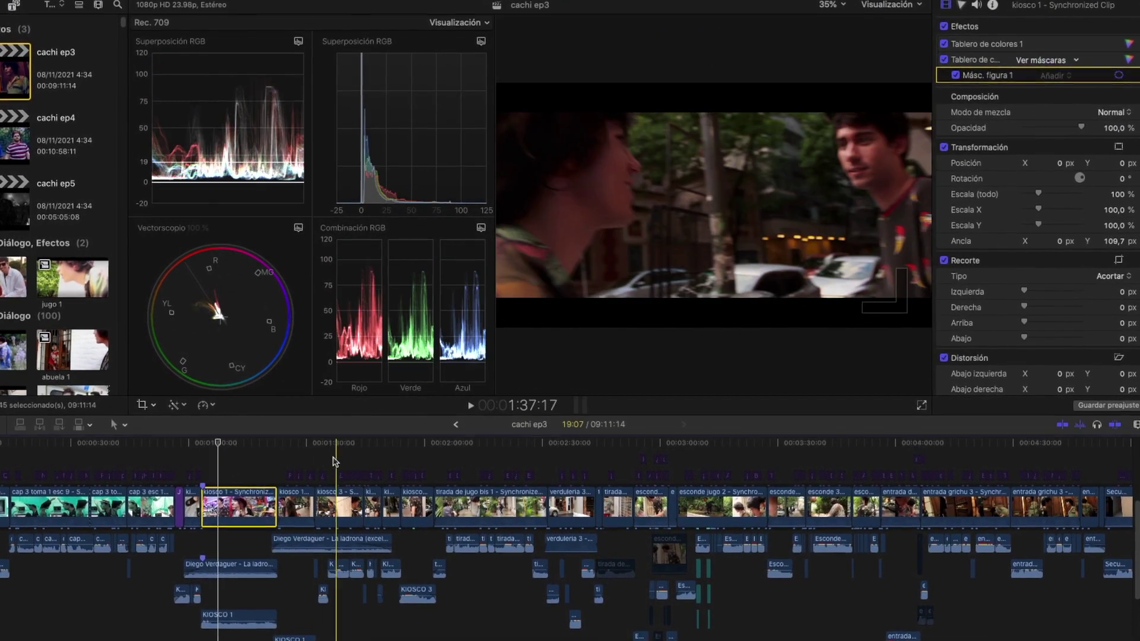
{"action": "left_click", "coordinate": [342, 504]}
{"action": "scroll", "coordinate": [1058, 57], "scroll_direction": "up", "scroll_amount": 5}
{"action": "left_click", "coordinate": [1057, 53]}
{"action": "left_click", "coordinate": [1063, 69]}
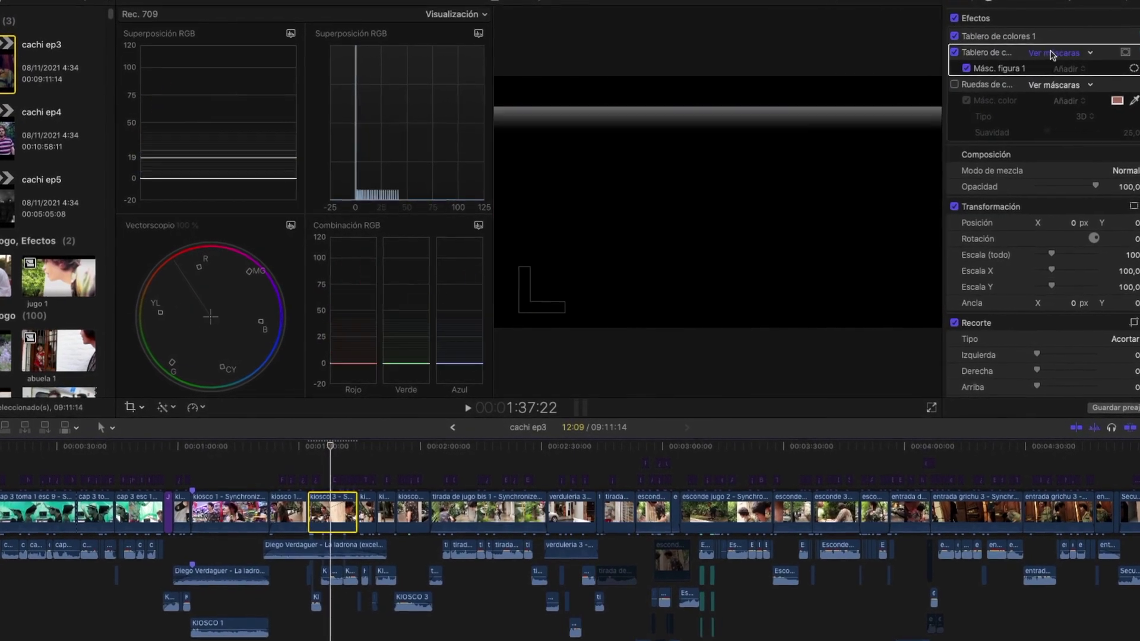
- Re-enable tirada de jugo bis 1's colour effects and show its second colour board shape mask
{"action": "left_click", "coordinate": [500, 513]}
{"action": "scroll", "coordinate": [1045, 119], "scroll_direction": "up", "scroll_amount": 5}
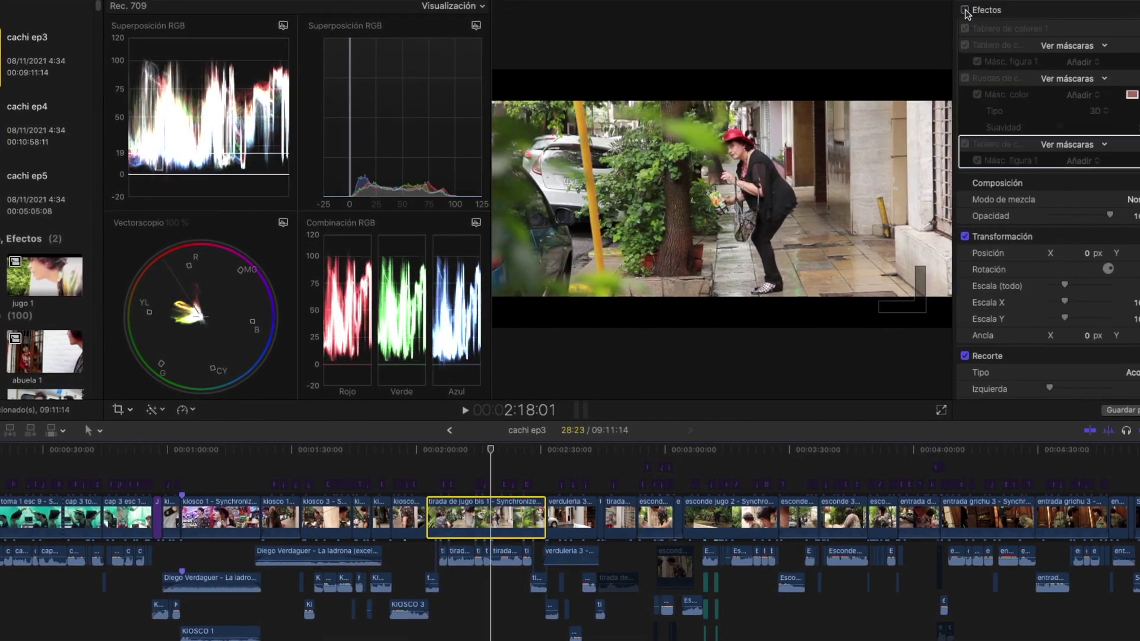
{"action": "left_click", "coordinate": [967, 26]}
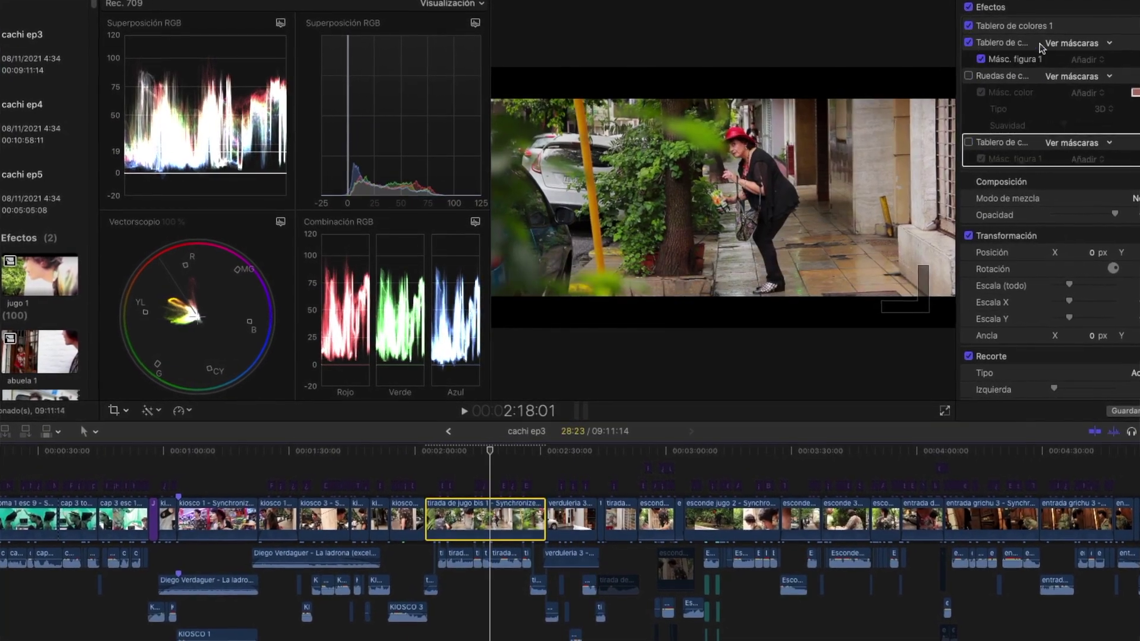
{"action": "left_click", "coordinate": [995, 158]}
{"action": "left_click", "coordinate": [814, 490]}
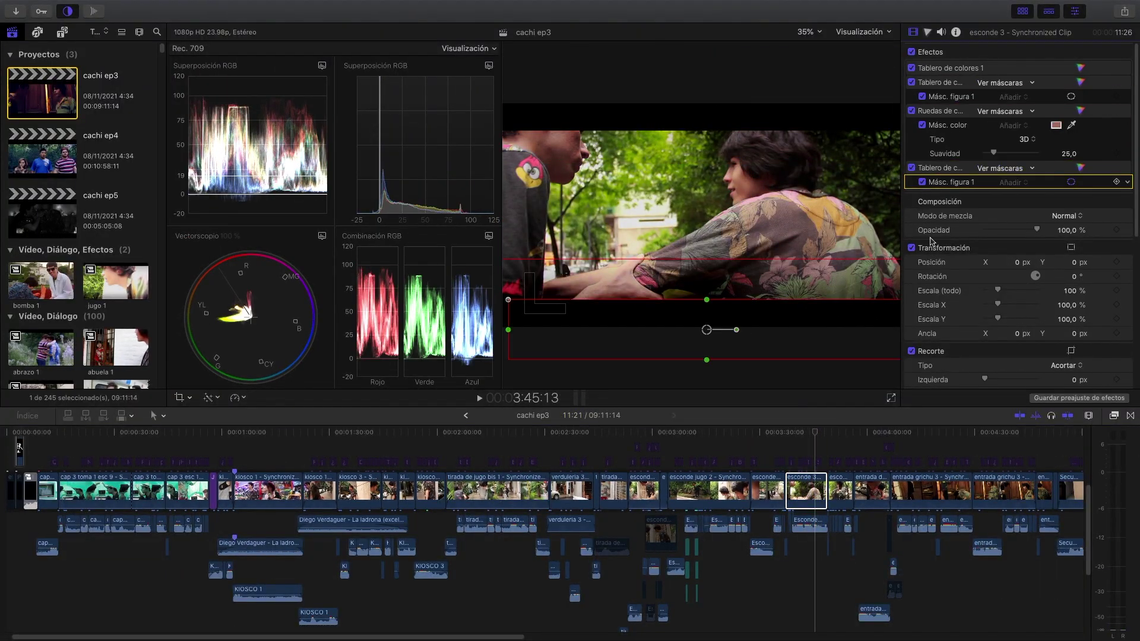
- Turn on both colour wheels corrections and the second colour board on the clip before tronco toma 3
{"action": "scroll", "coordinate": [542, 458], "scroll_direction": "right", "scroll_amount": 5}
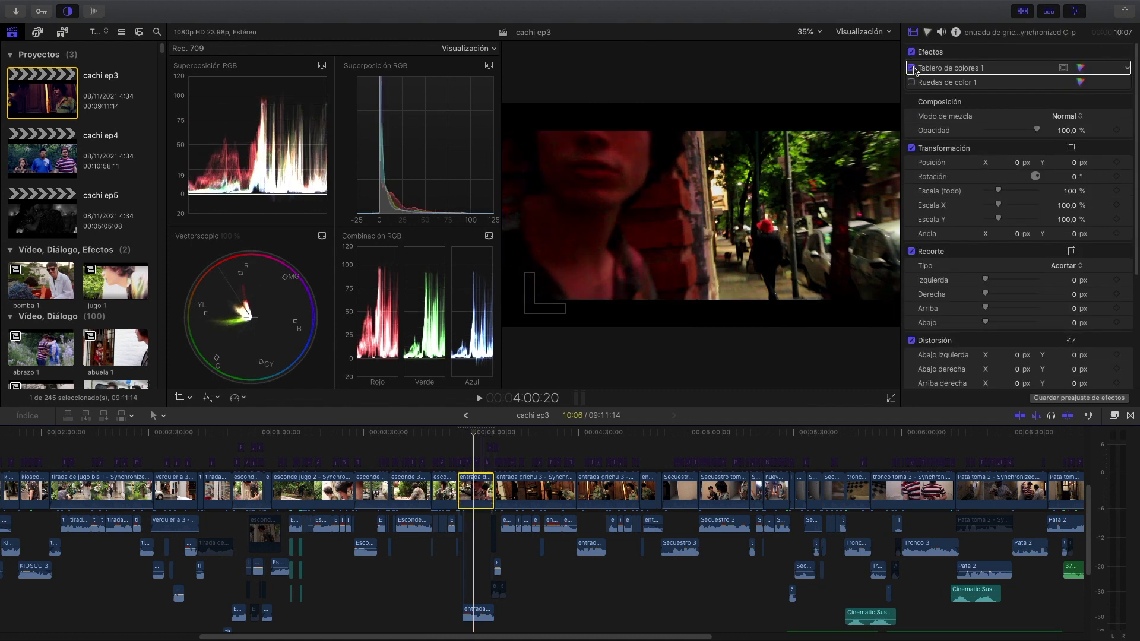
{"action": "left_click", "coordinate": [568, 448]}
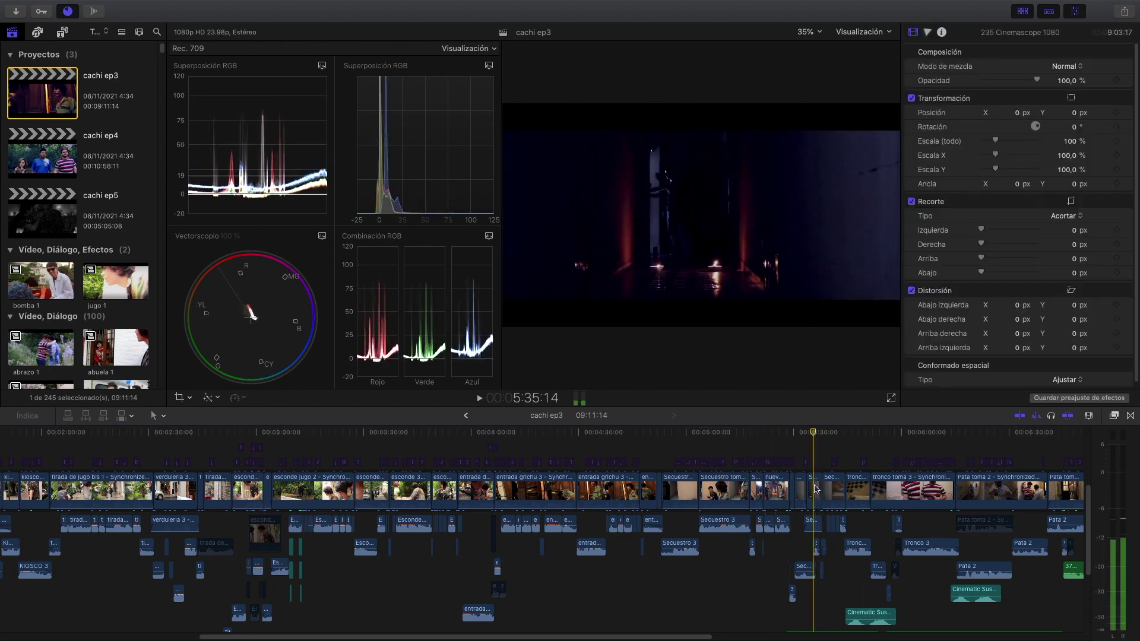
{"action": "left_click", "coordinate": [998, 97]}
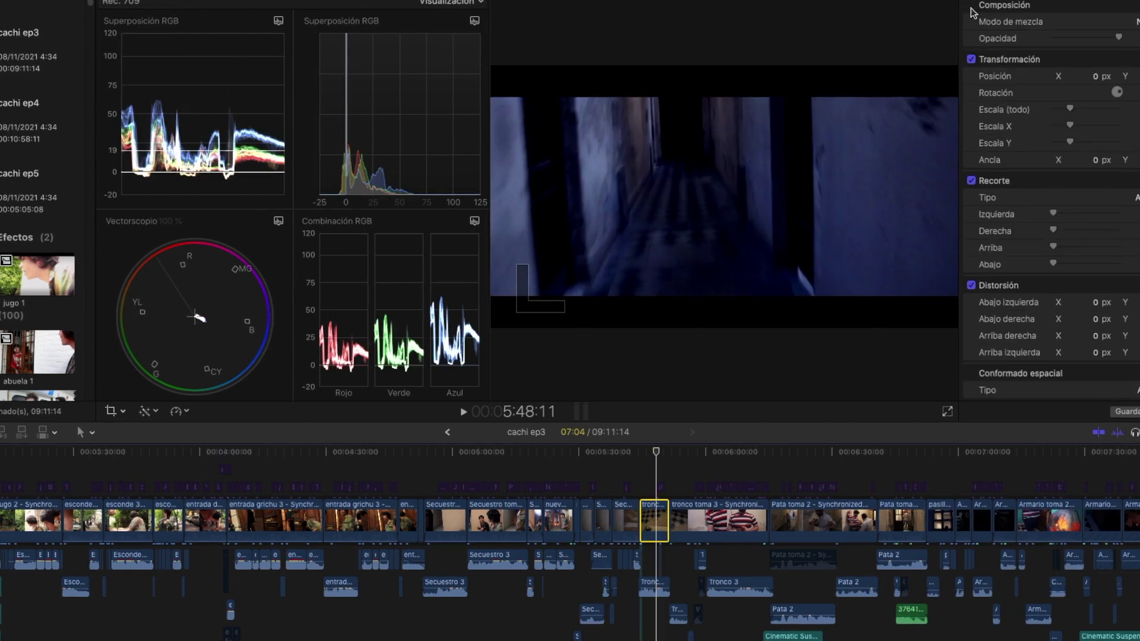
{"action": "left_click", "coordinate": [970, 41]}
{"action": "left_click", "coordinate": [969, 58]}
{"action": "left_click", "coordinate": [969, 125]}
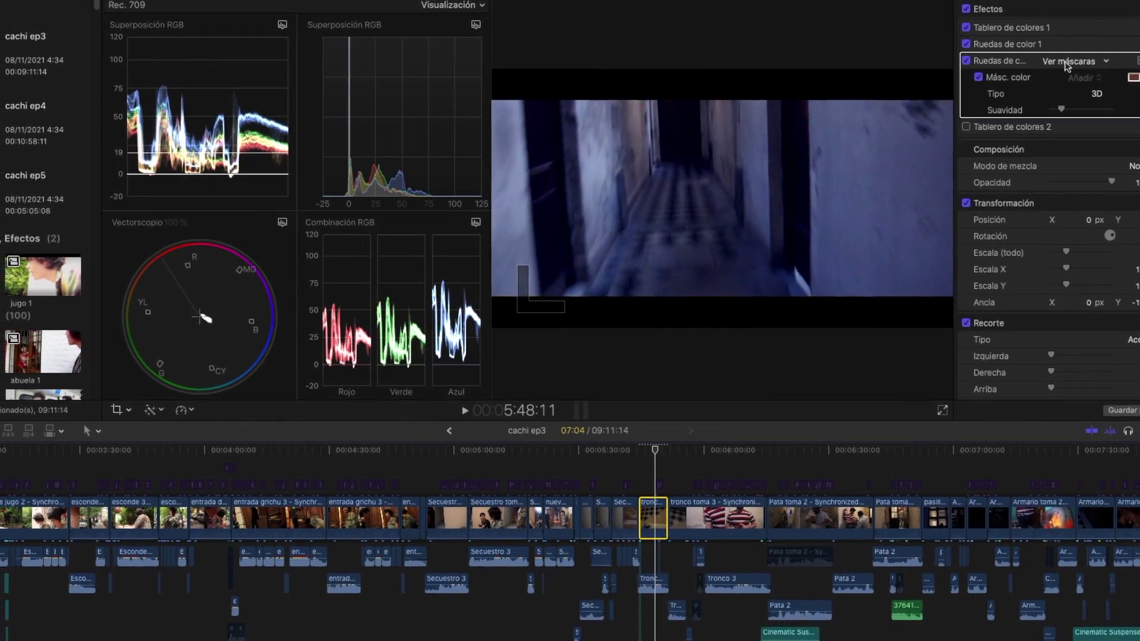
- Inspect tronco toma 3 and Pata toma, play the timeline, and select Armario toma 5
{"action": "left_click", "coordinate": [720, 513]}
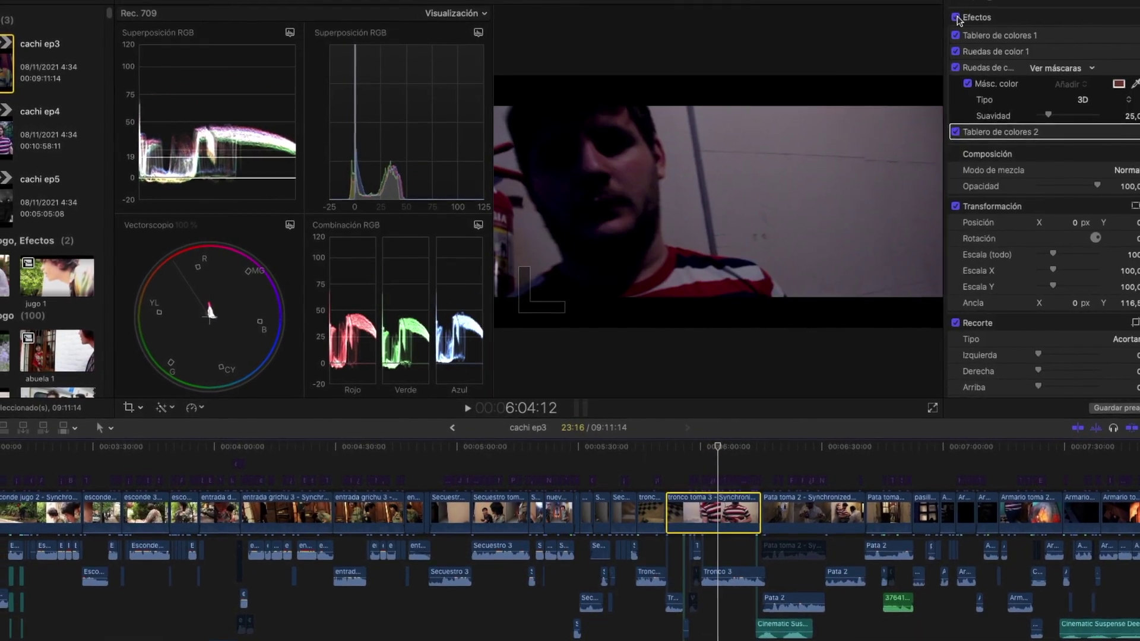
{"action": "left_click", "coordinate": [950, 72]}
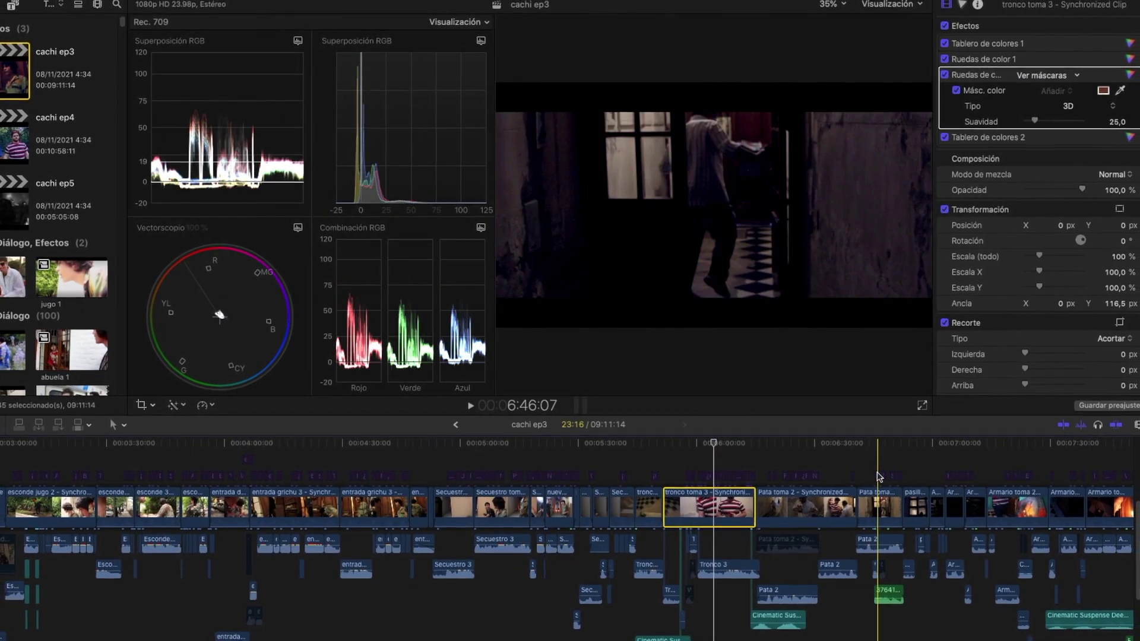
{"action": "left_click", "coordinate": [884, 509]}
{"action": "key", "text": "space"}
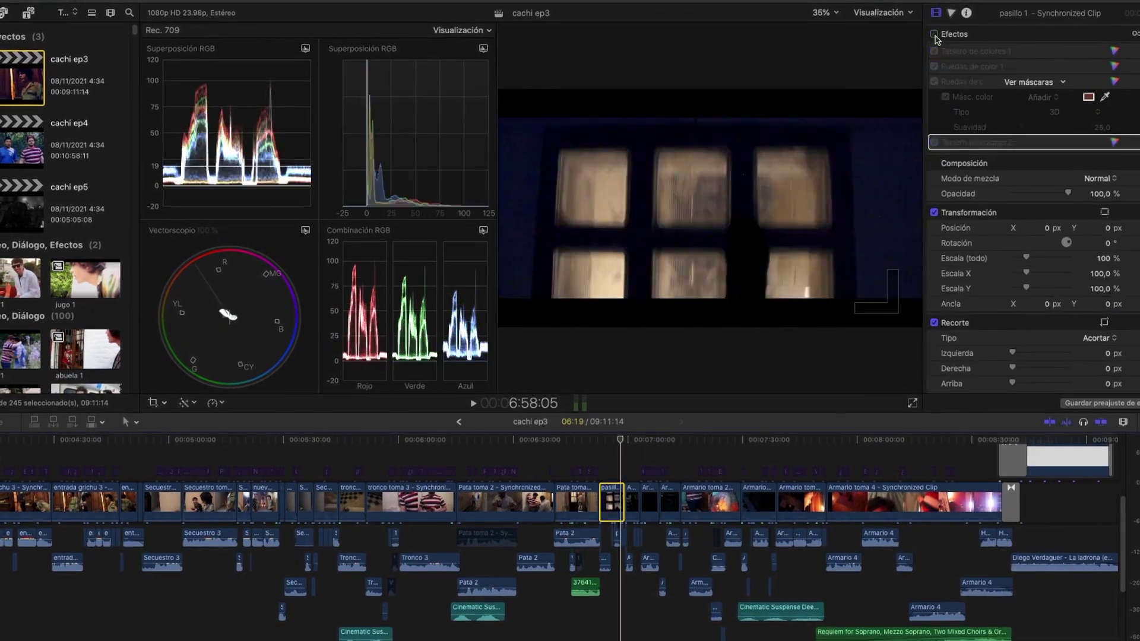
{"action": "left_click", "coordinate": [673, 497]}
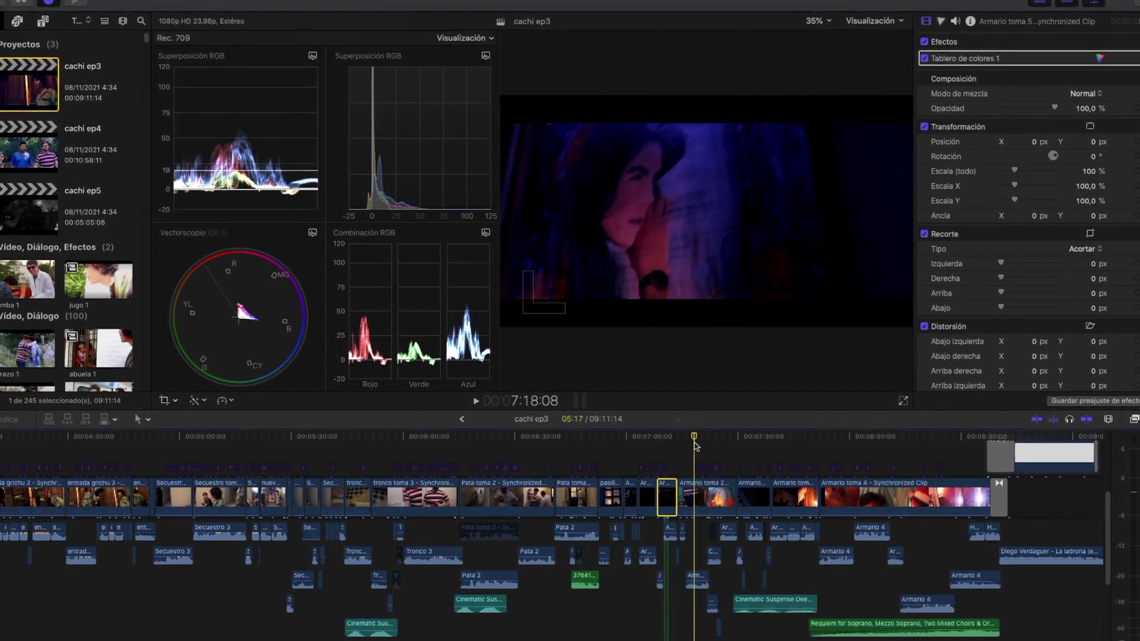